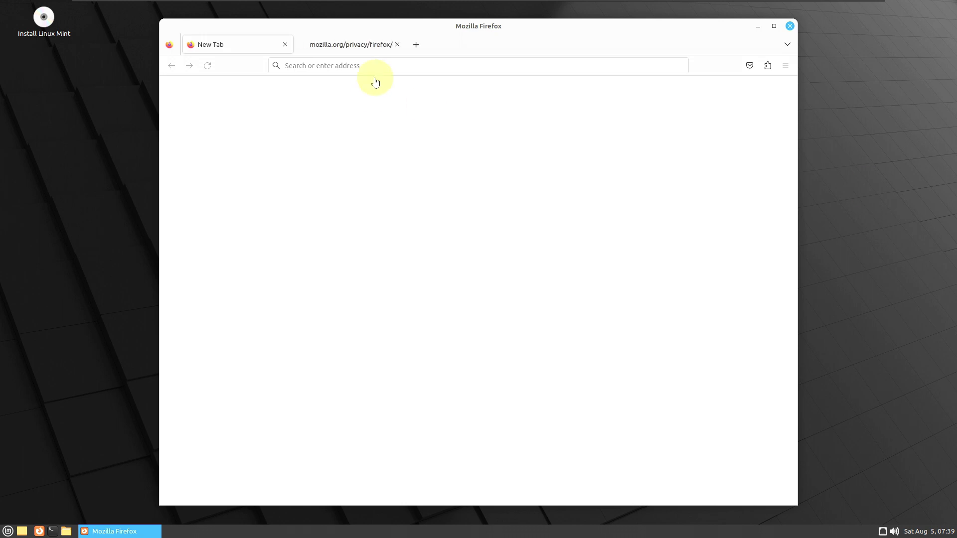
- Close the Firefox privacy notice page and check the browser's version information
click(397, 44)
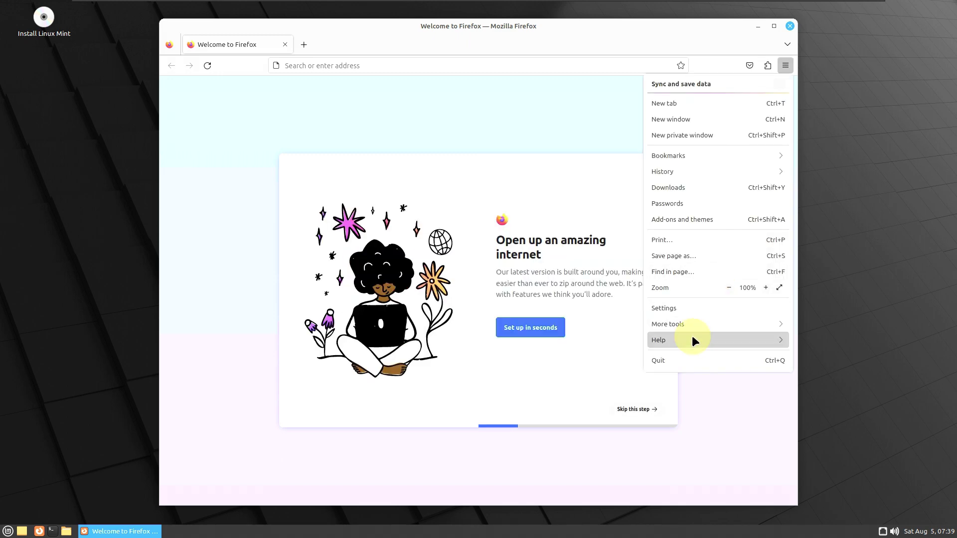
click(659, 340)
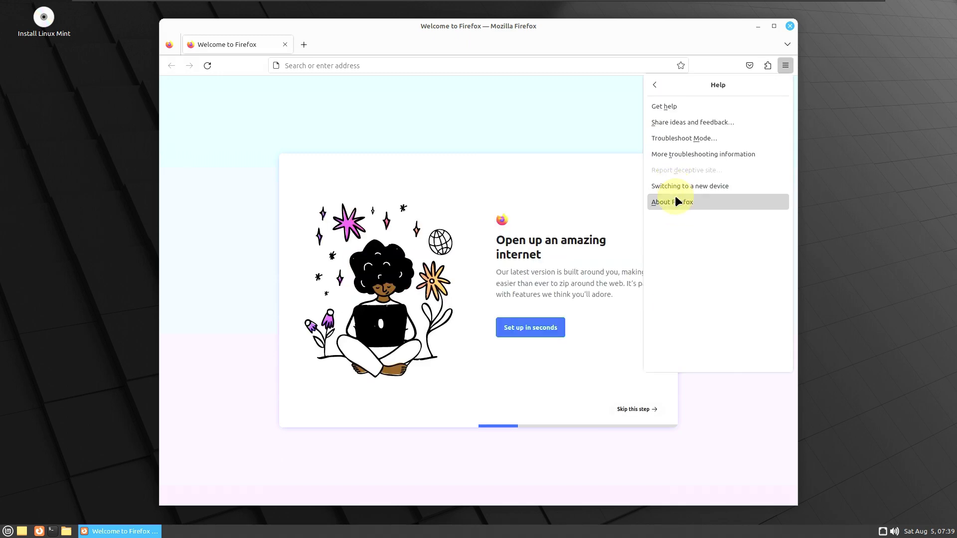
click(675, 200)
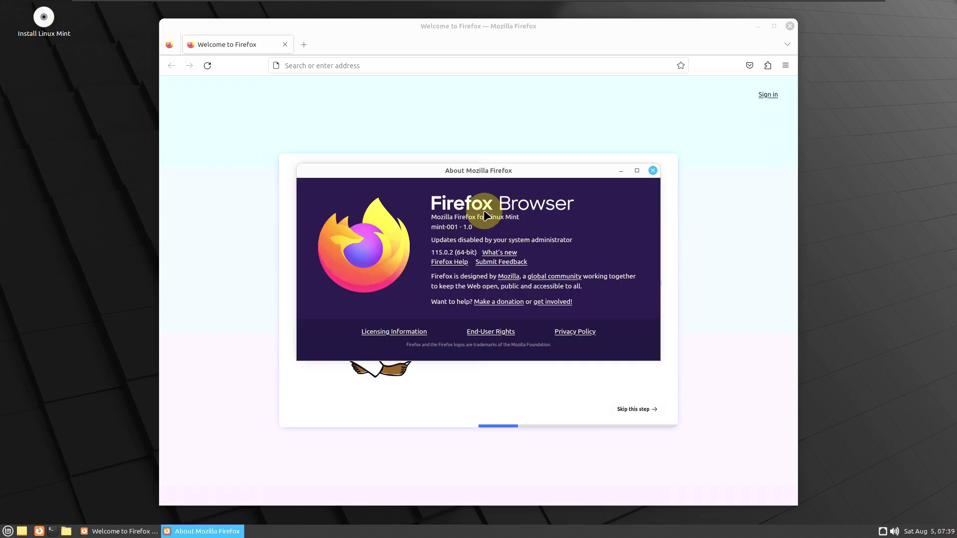
click(653, 170)
- Search the web for "linux mint", accepting Google's cookies, and open the official Linux Mint website
click(481, 66)
text(linux mint)
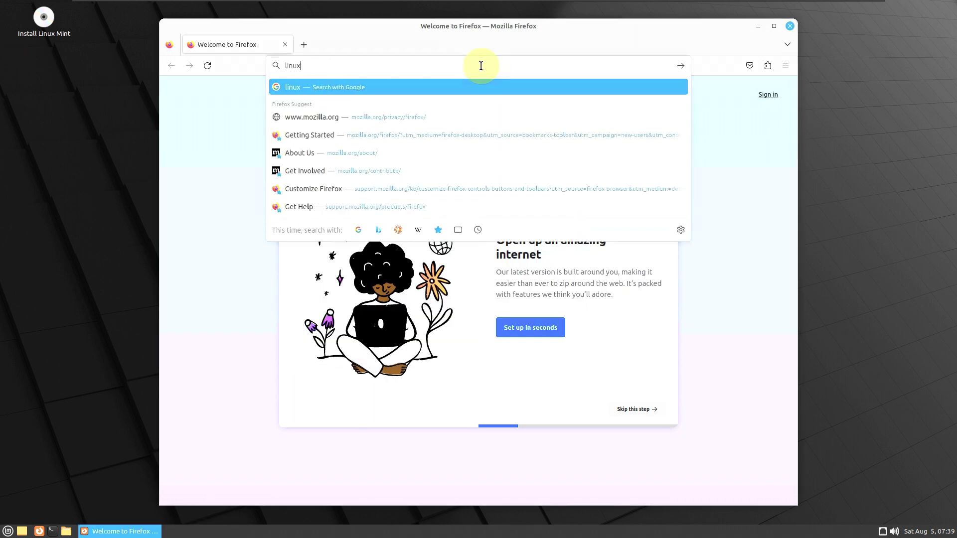
key(Return)
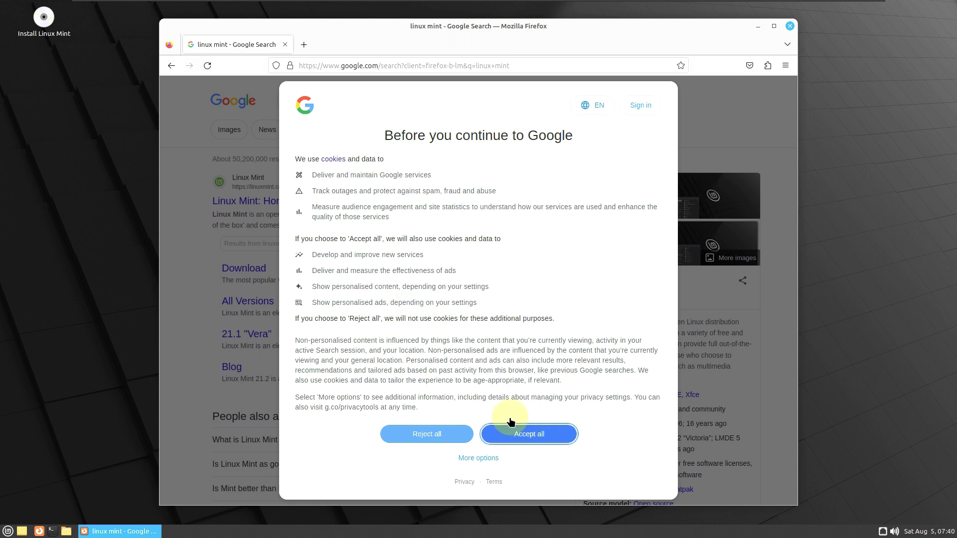
click(519, 434)
click(255, 201)
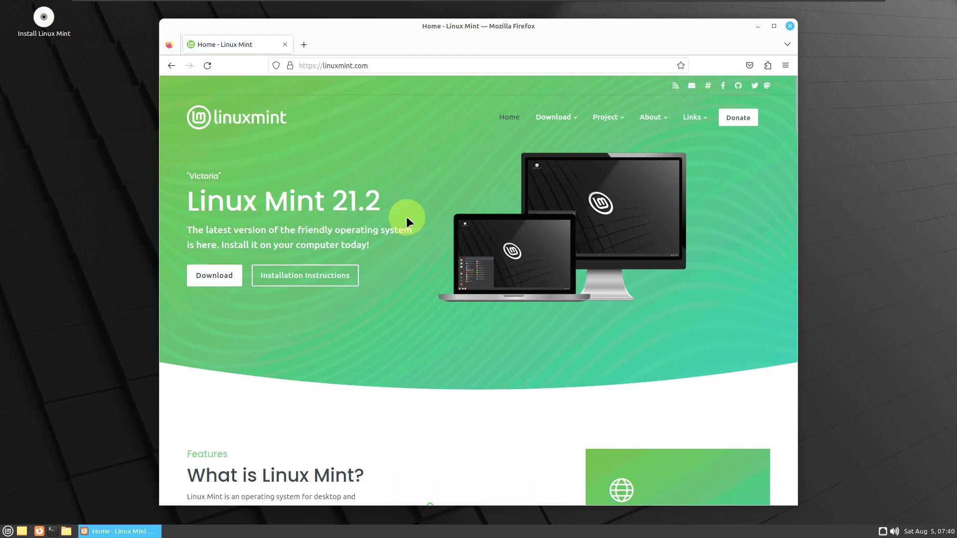
- Open the download page for the MATE Edition of Linux Mint 21.2
mouse_move(552, 111)
click(575, 177)
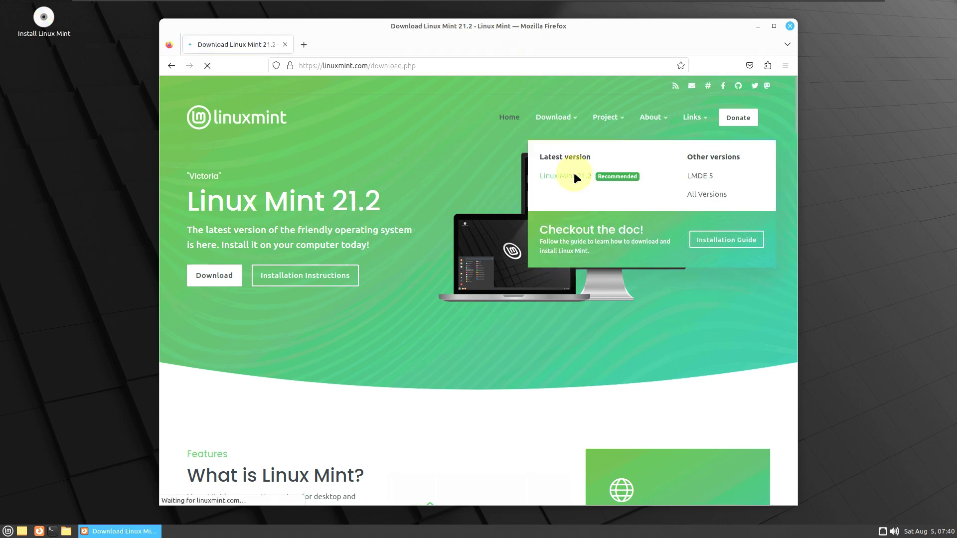
scroll(512, 213, down, 6)
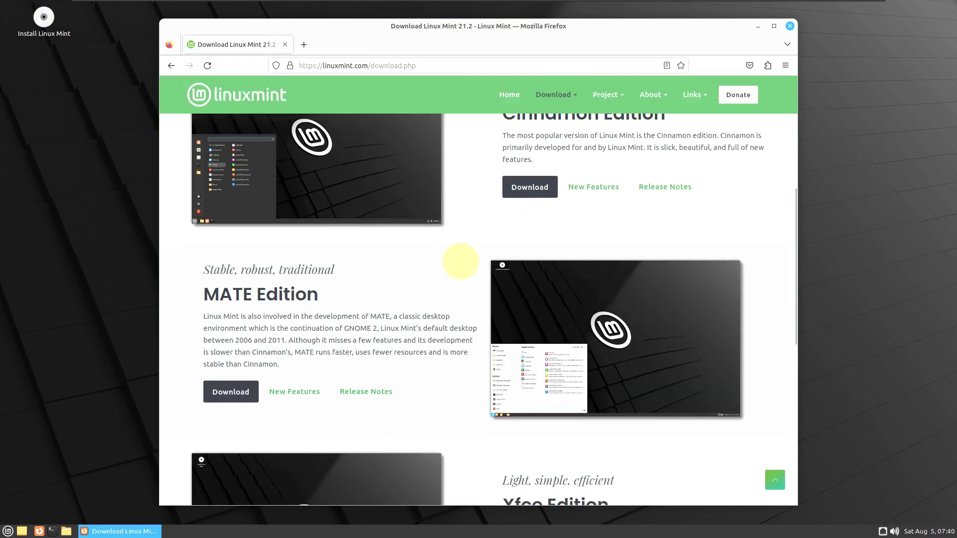
scroll(237, 347, down, 3)
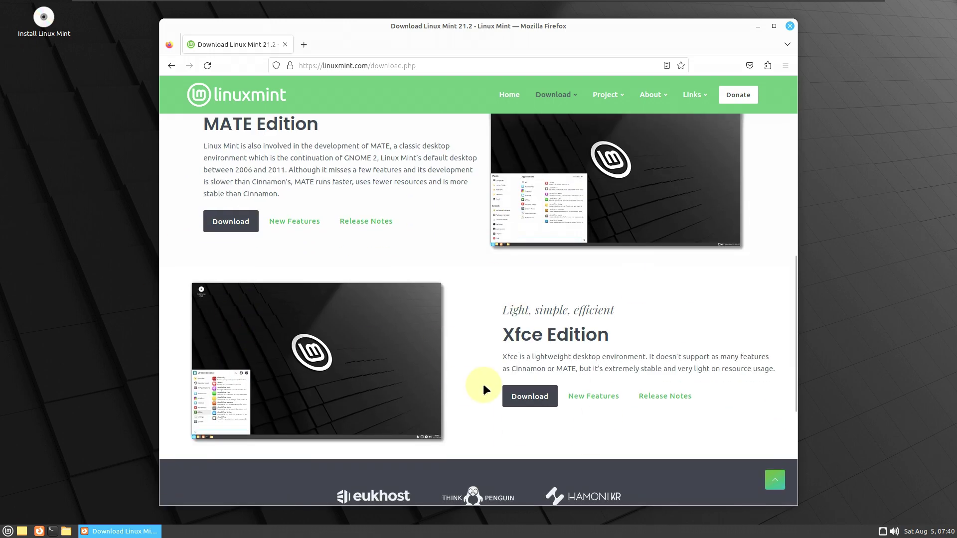
scroll(207, 309, up, 2)
click(231, 278)
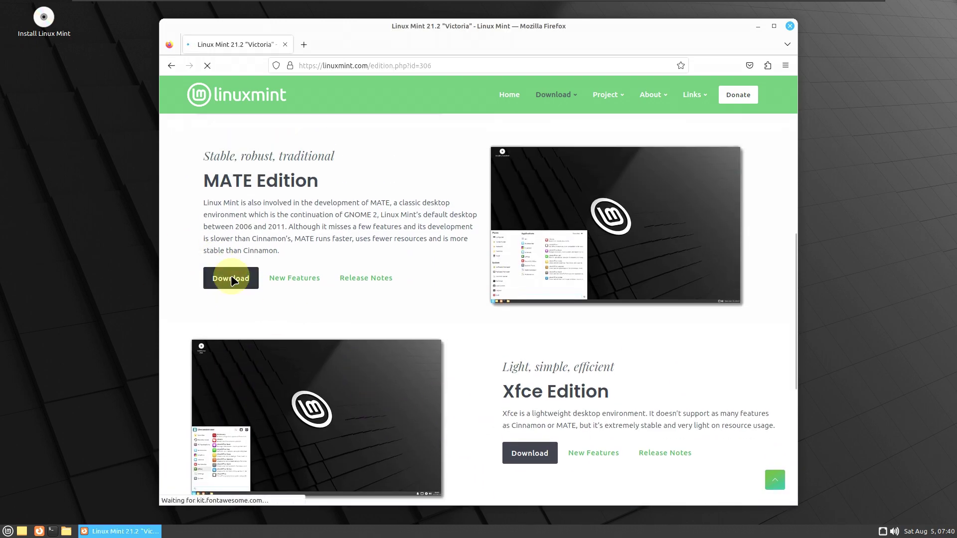
- Open the MATE Edition release announcement and read through its system requirements and download mirrors
scroll(231, 275, down, 1)
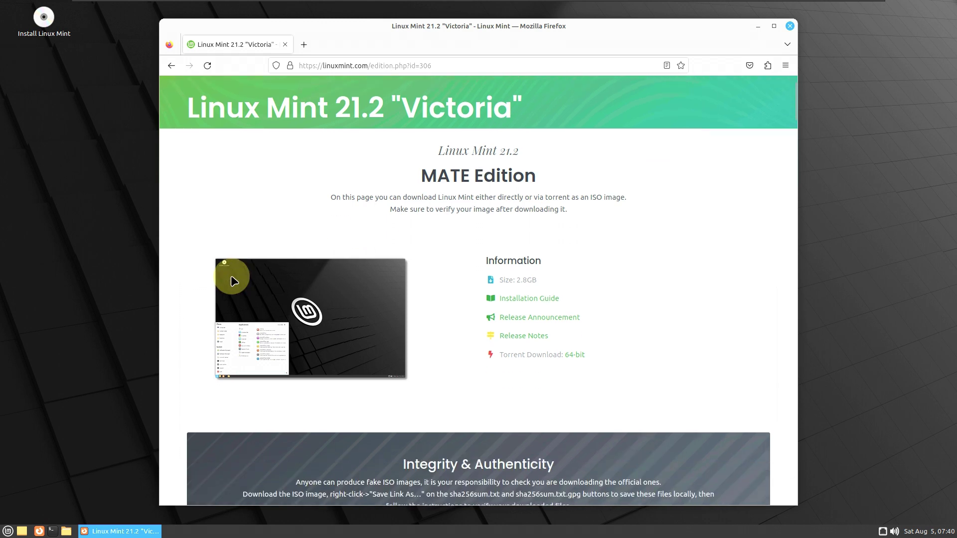
click(555, 318)
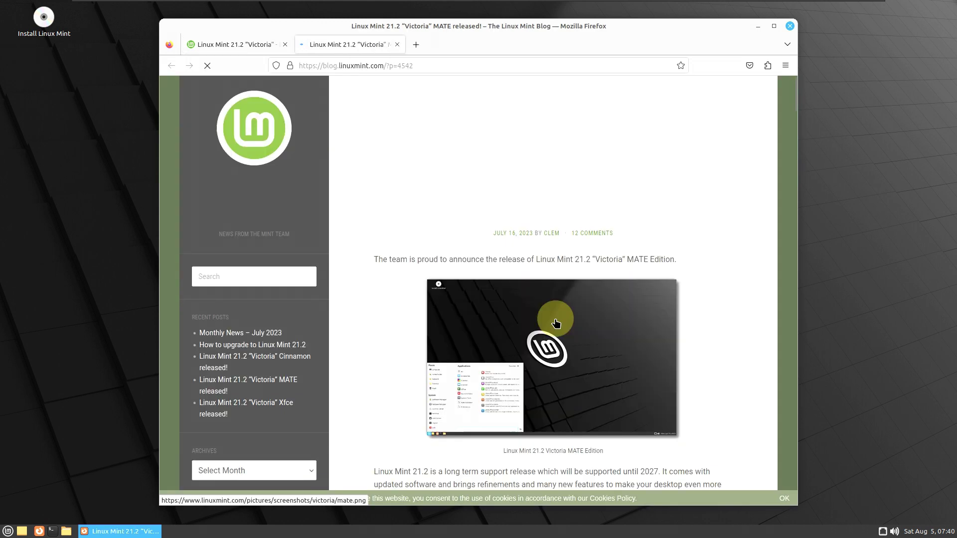
scroll(573, 275, down, 2)
scroll(574, 277, down, 8)
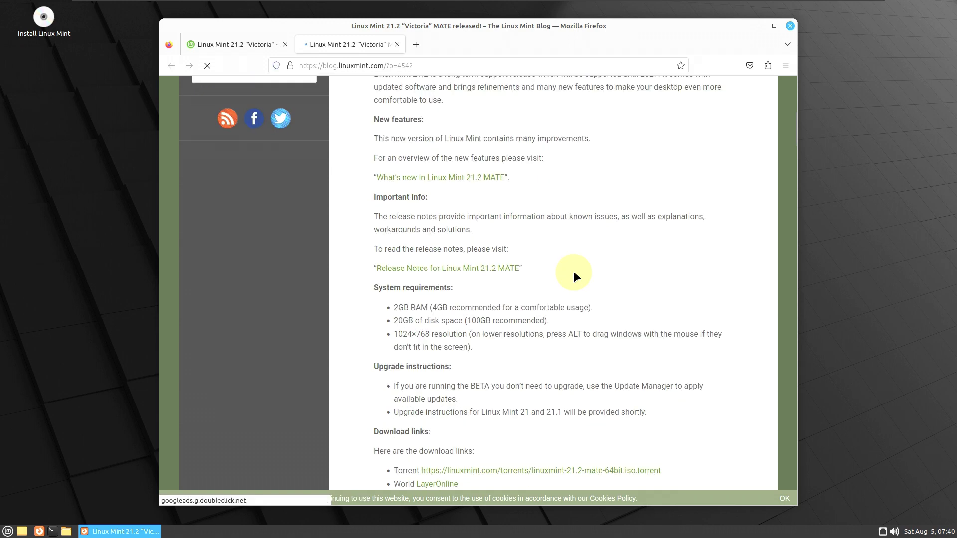
scroll(574, 277, down, 14)
scroll(574, 278, up, 14)
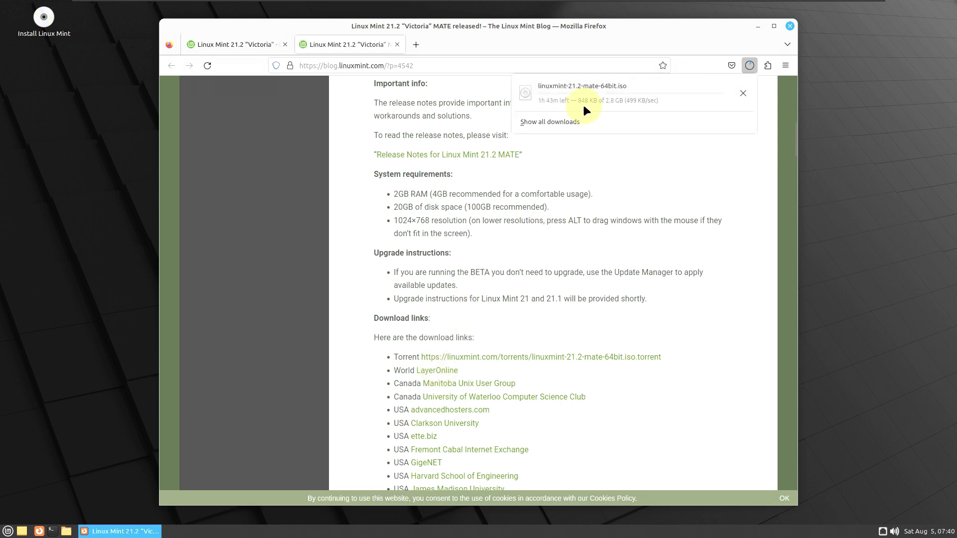
- Cancel the download of linuxmint-21.2-mate-64bit.iso and close the browser
click(742, 94)
click(791, 27)
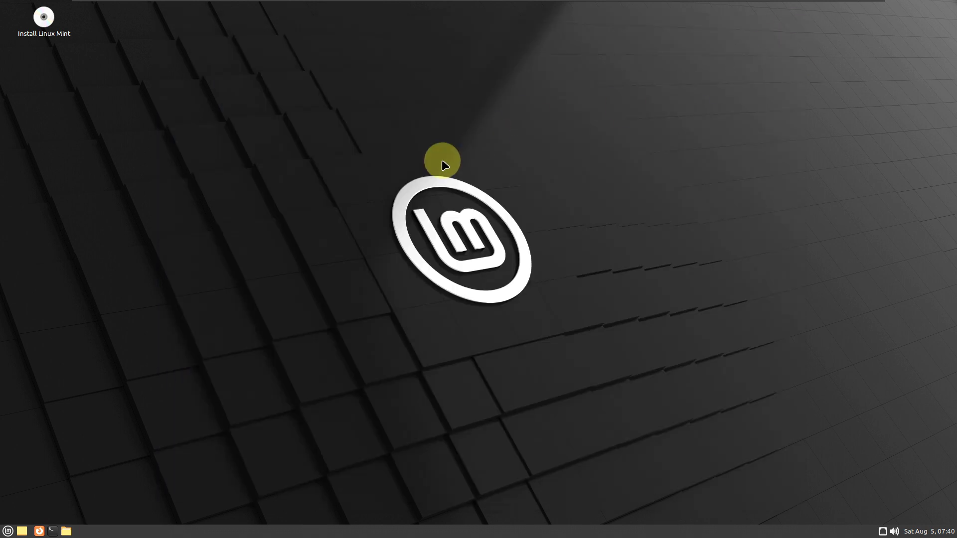
- Open the desktop background preferences and launch the Linux Mint installer from the desktop
right_click(231, 114)
click(264, 238)
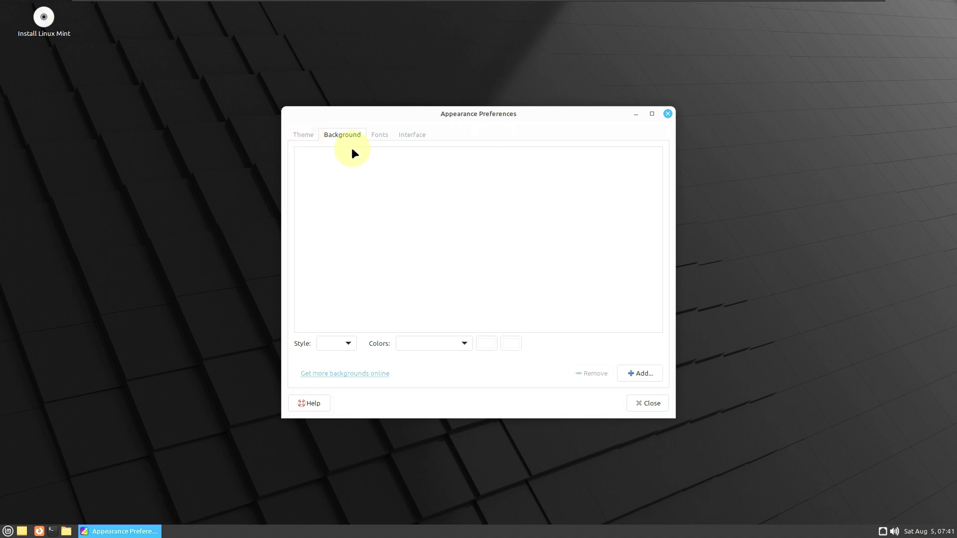
right_click(56, 33)
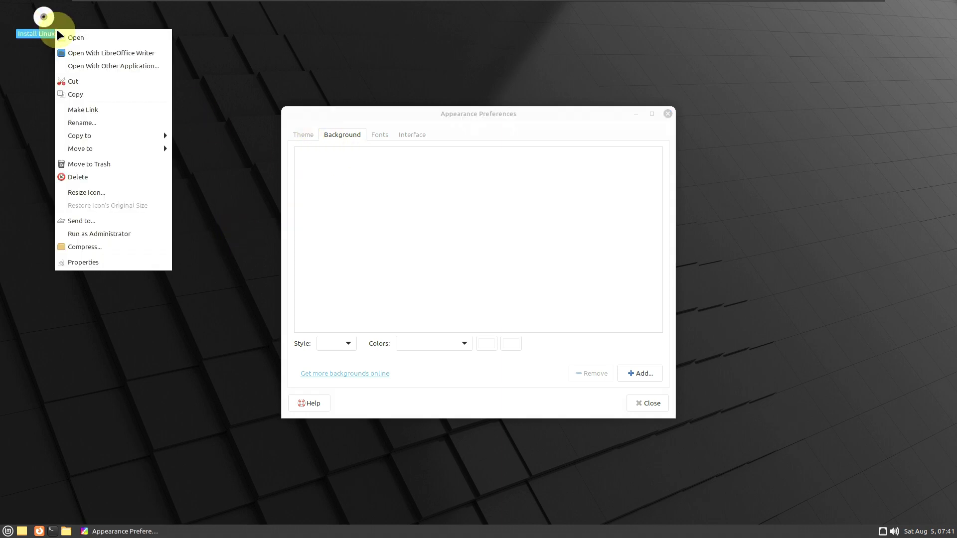
click(64, 35)
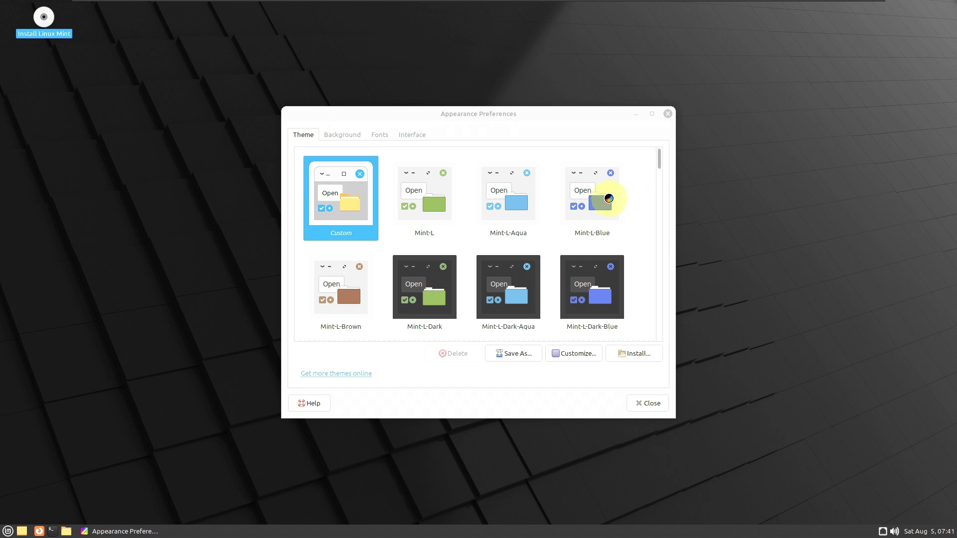
- Browse the available desktop themes and apply Mint-Y-Teal
scroll(618, 194, down, 5)
scroll(609, 198, down, 3)
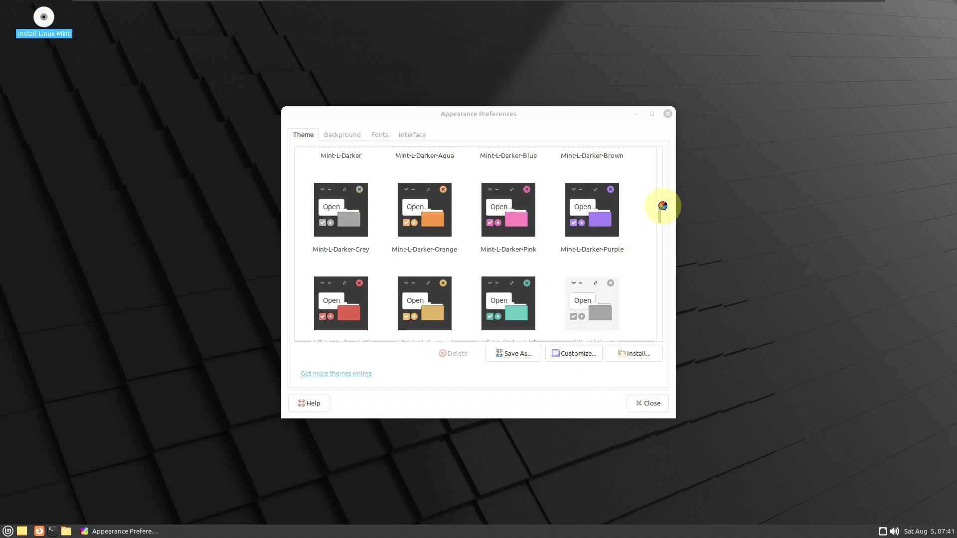
scroll(647, 232, down, 2)
scroll(647, 226, down, 10)
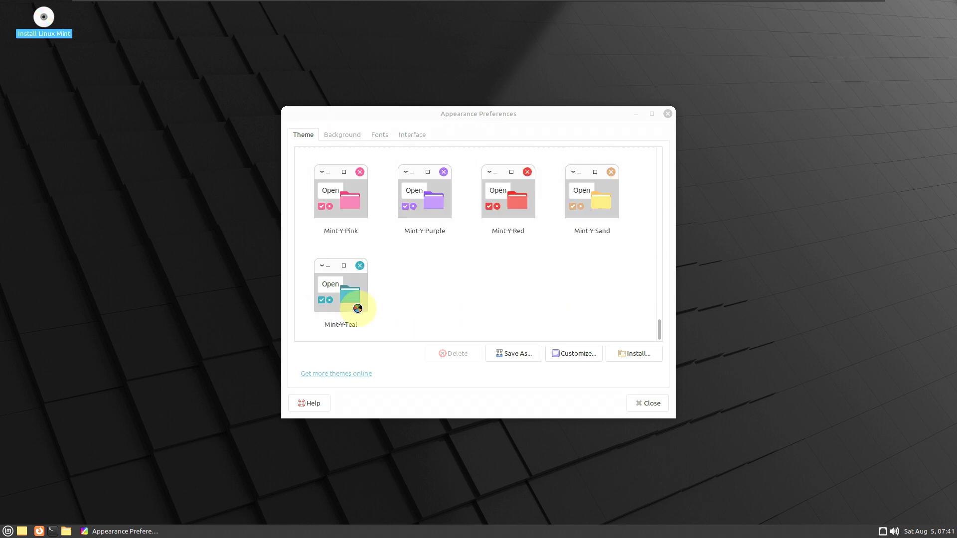
scroll(628, 292, up, 15)
scroll(629, 295, down, 15)
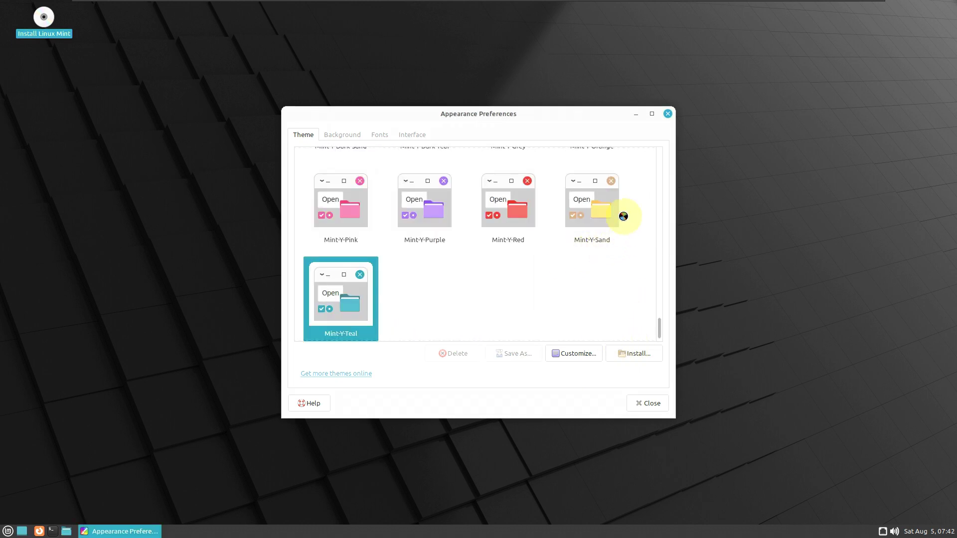
- Minimize the installer and set the desktop background to the blue-green abstract wave image
click(340, 133)
scroll(465, 262, down, 10)
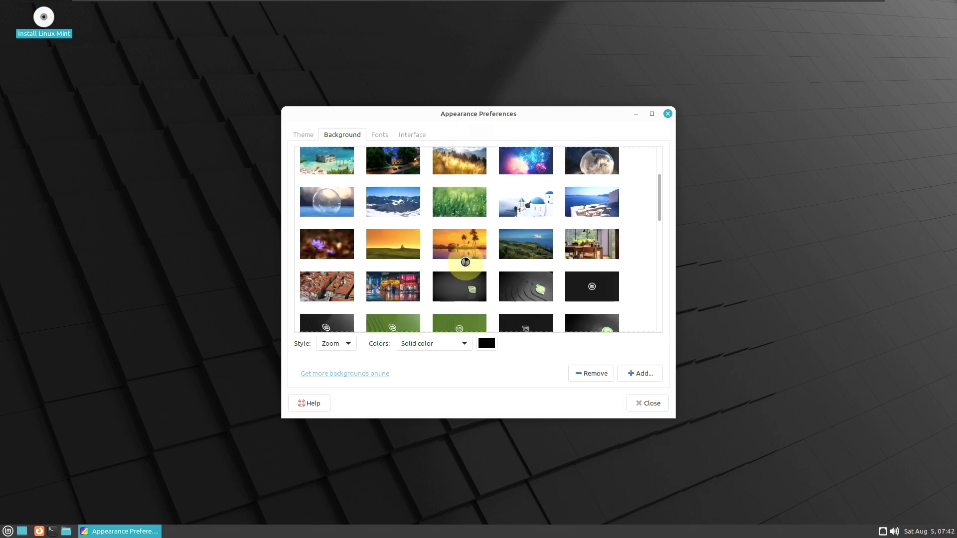
scroll(465, 262, down, 2)
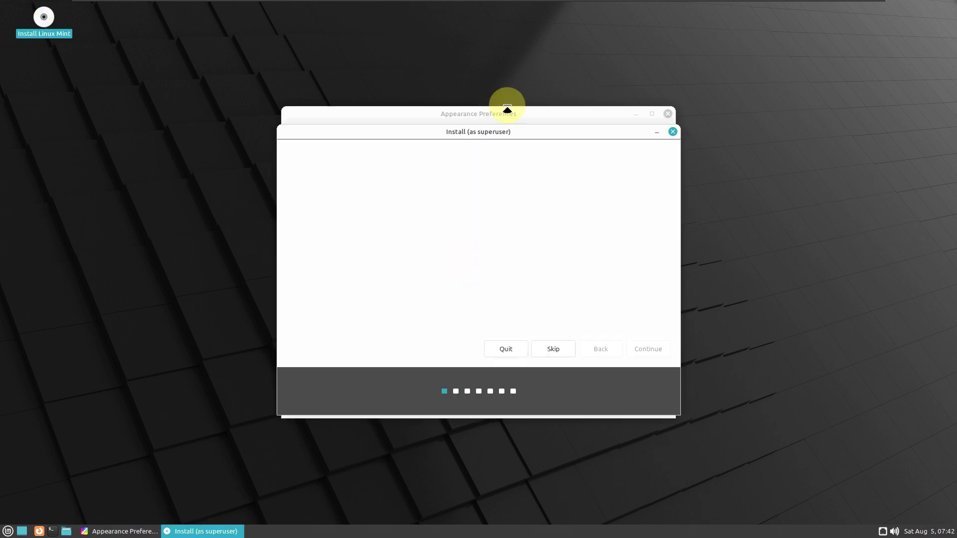
click(656, 117)
scroll(423, 250, up, 5)
scroll(424, 250, up, 5)
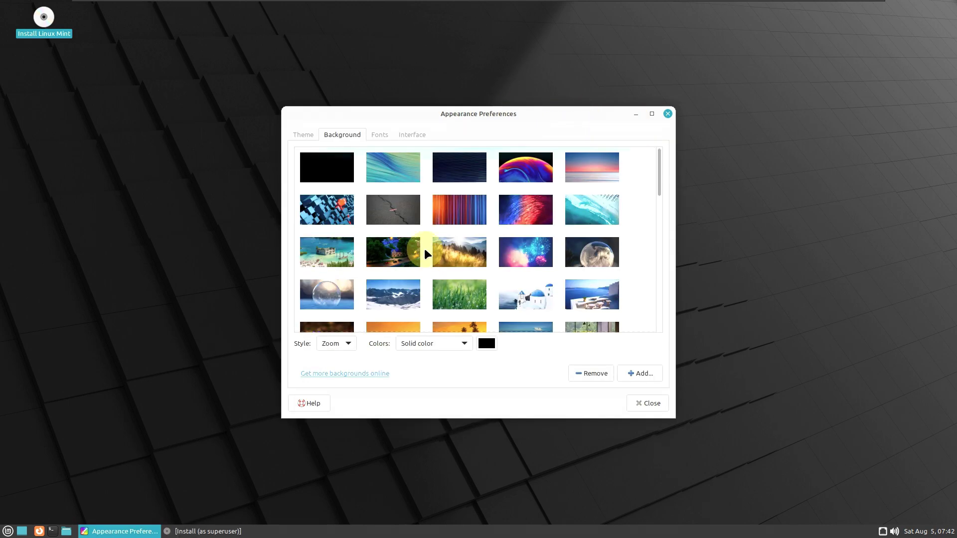
click(408, 152)
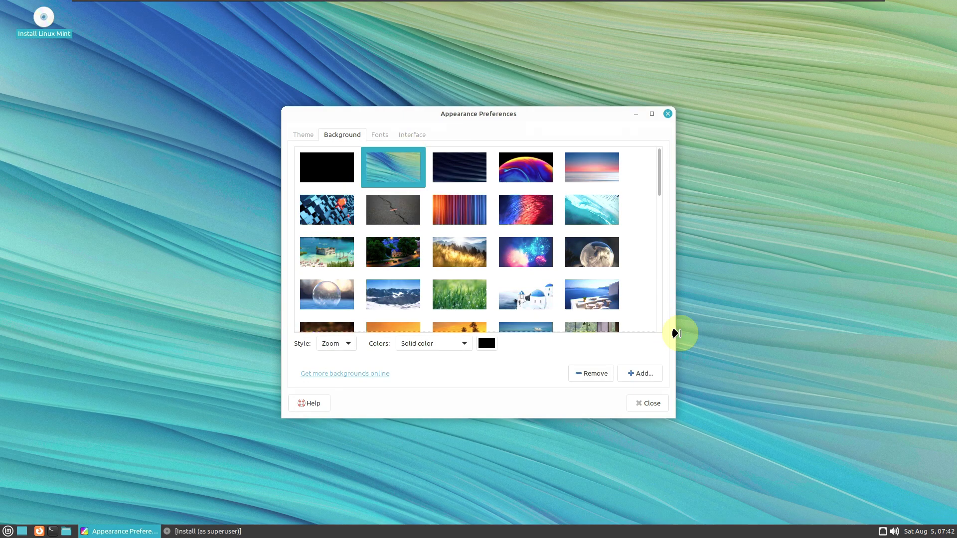
- Review the font and interface appearance settings, and close the appearance preferences
click(378, 134)
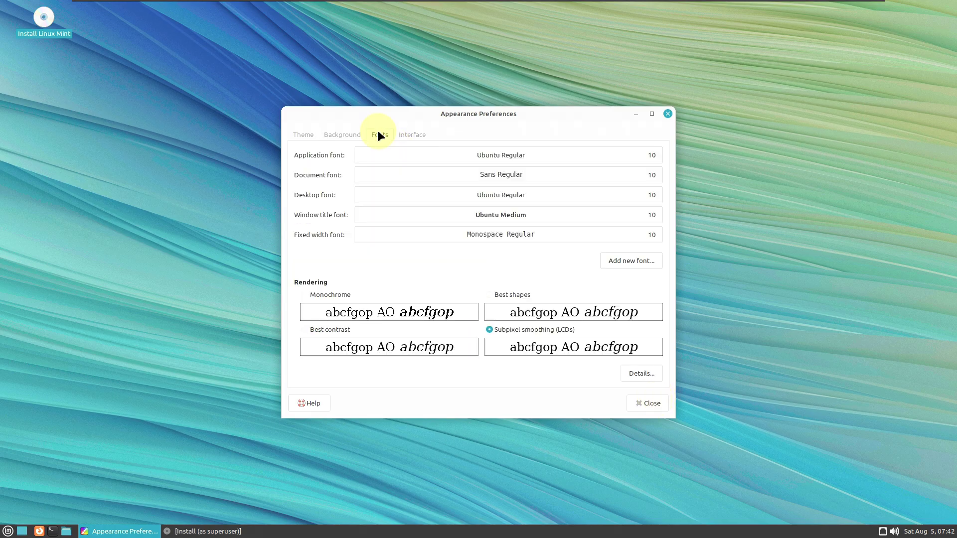
click(412, 138)
click(648, 403)
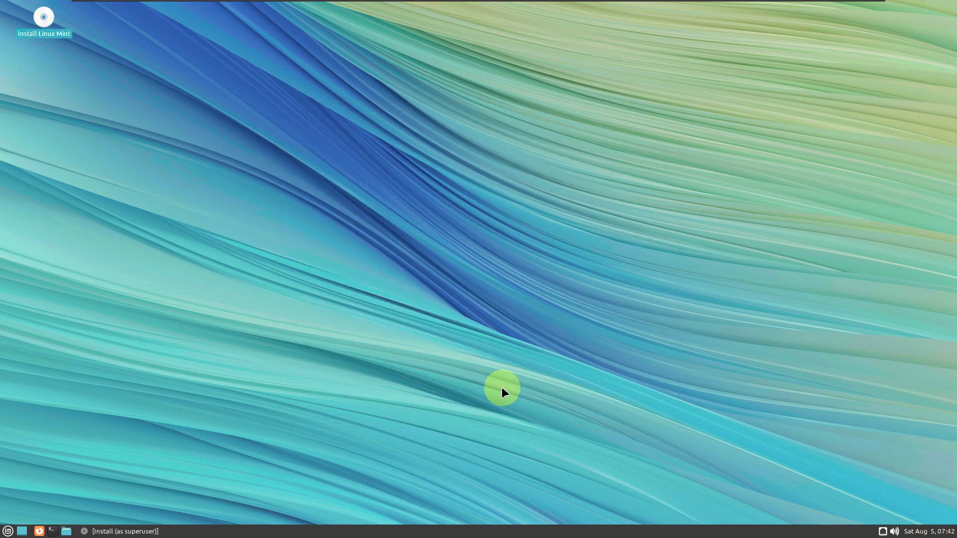
- Resume the installer with English as its language and choose the English (UK) keyboard layout
click(134, 531)
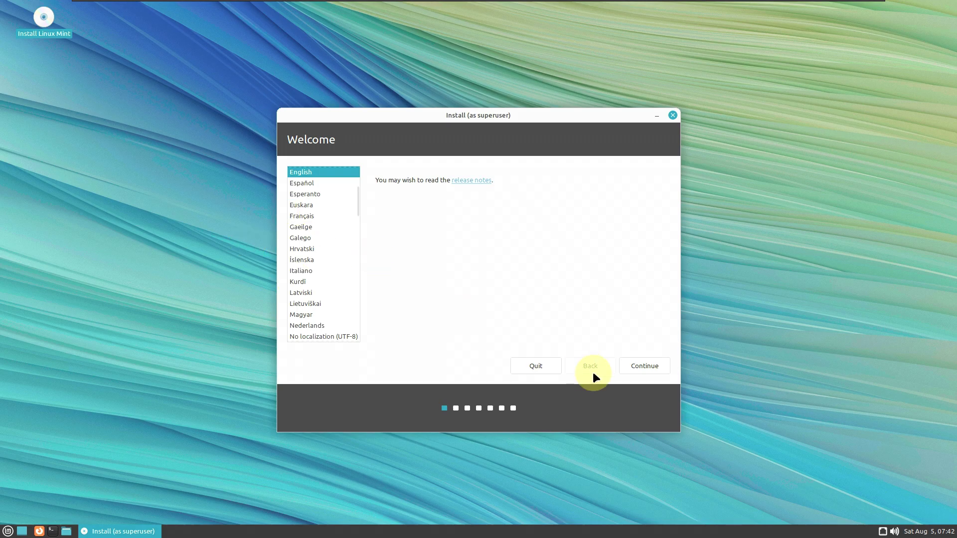
scroll(342, 228, up, 2)
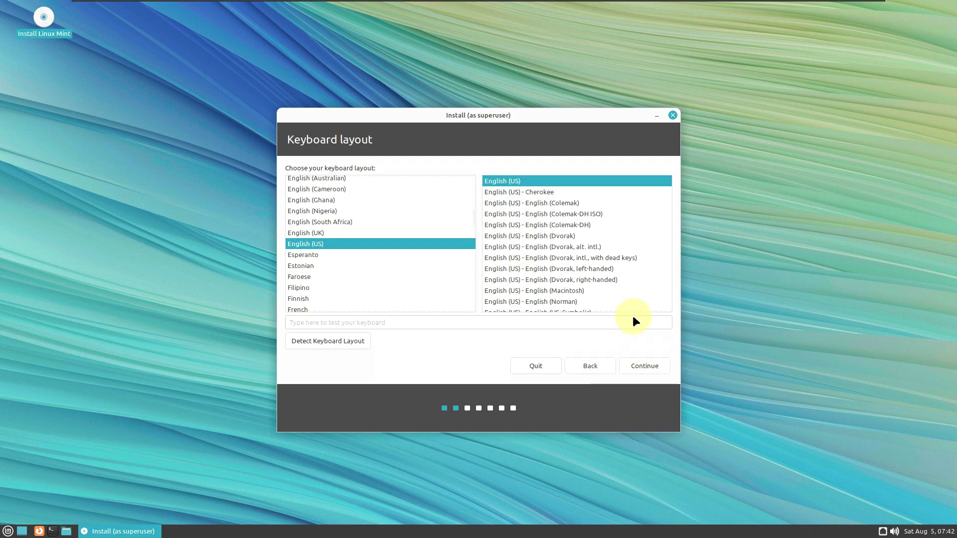
click(358, 233)
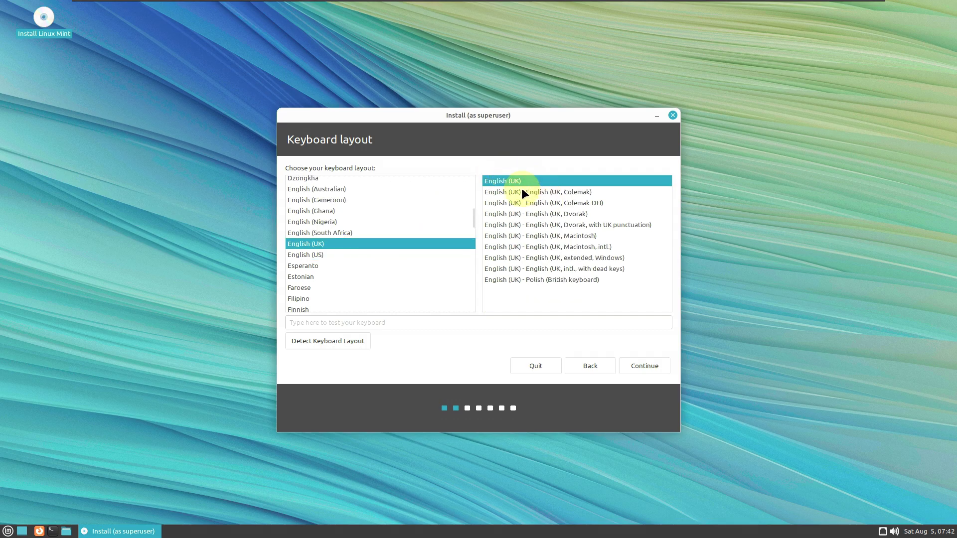
click(635, 365)
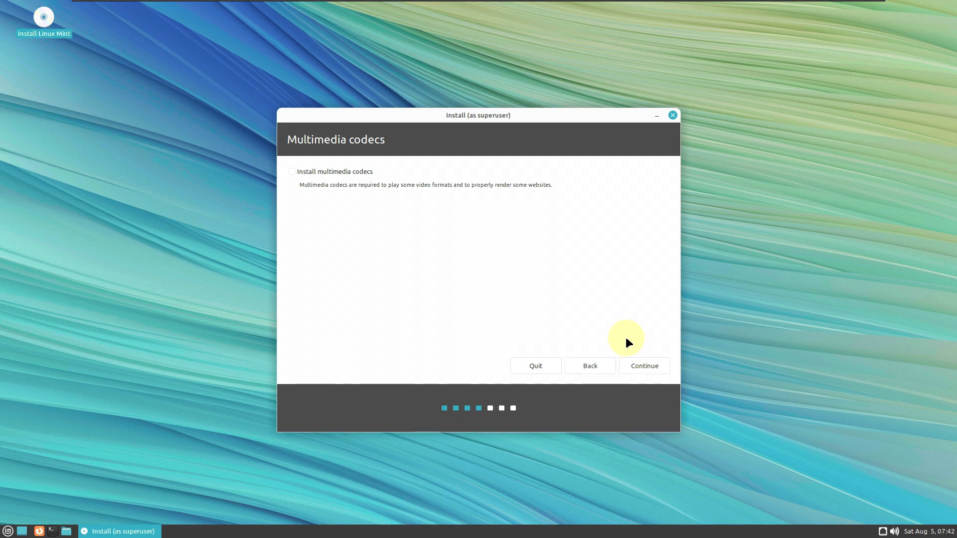
- Enable the installation of multimedia codecs and continue to the installation type
click(339, 172)
click(643, 365)
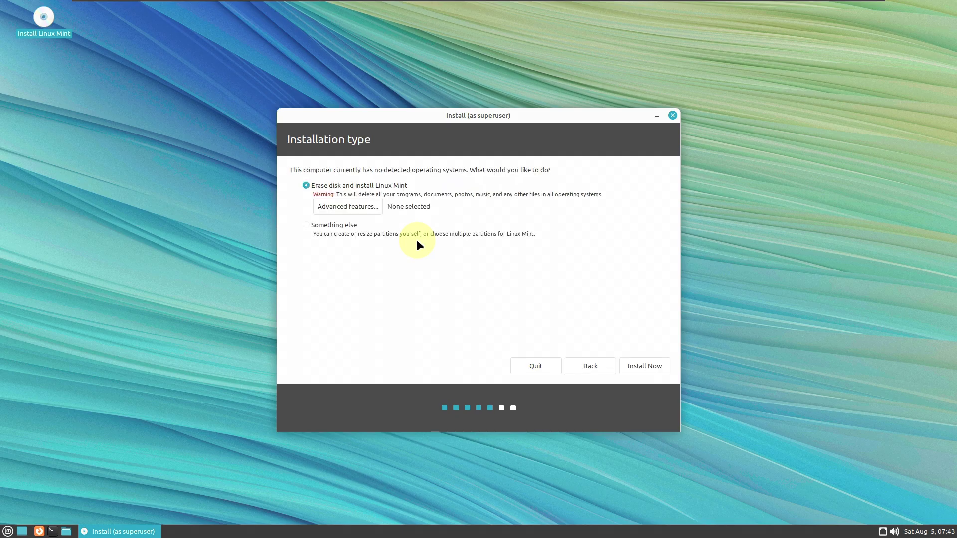
click(371, 211)
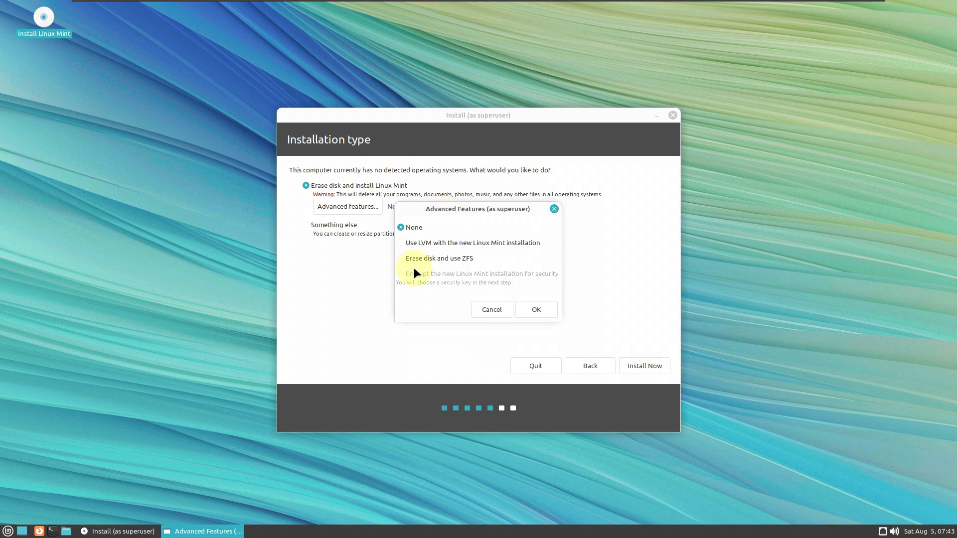
click(417, 244)
click(486, 310)
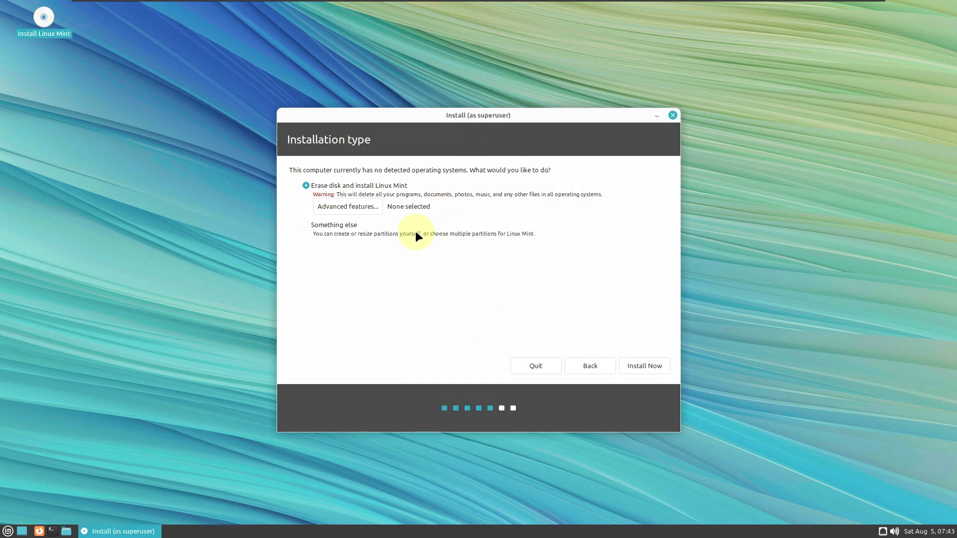
- Choose to erase the disk and install Linux Mint as the installation type
click(346, 223)
click(324, 184)
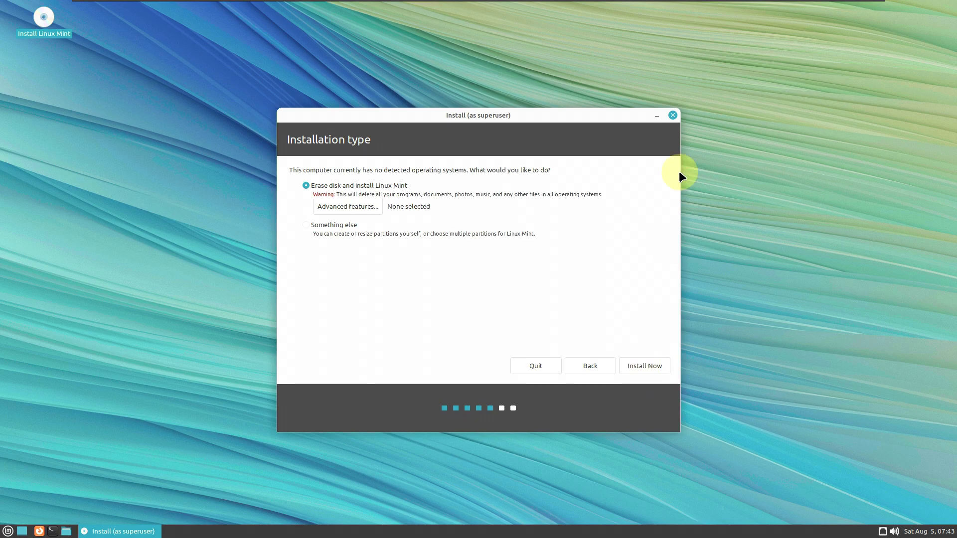
- Quit the Linux Mint installer without installing and return to the desktop
click(672, 116)
click(550, 284)
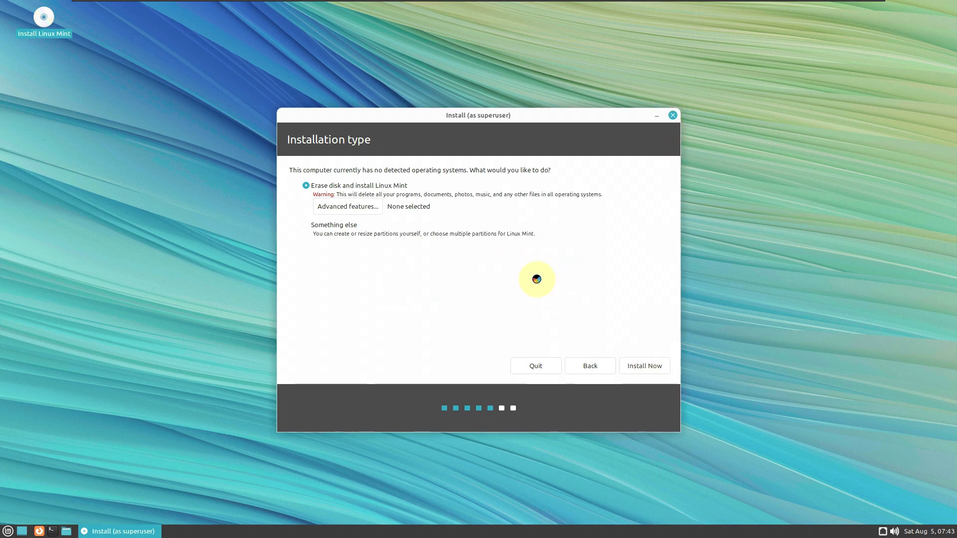
click(236, 152)
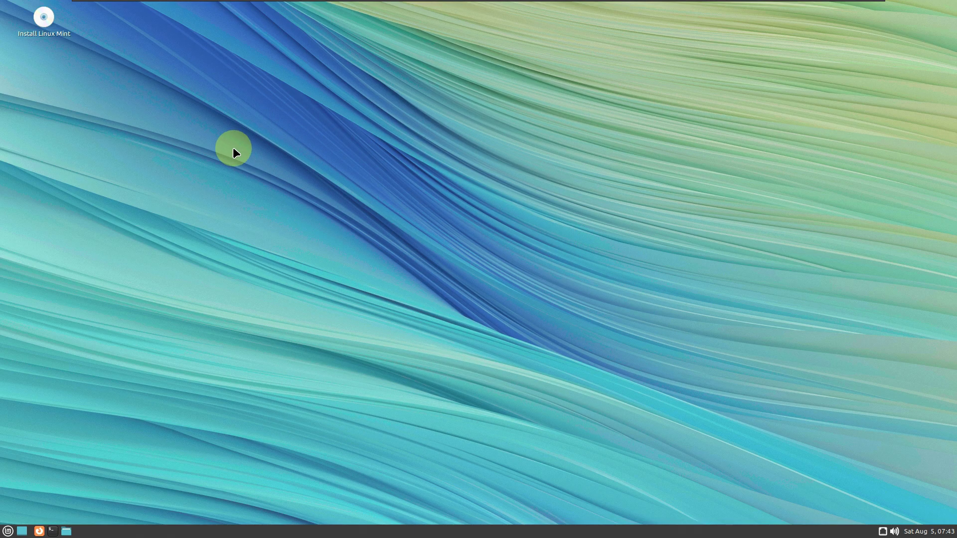
- Open the home folder in the file manager, view the file manager's version information, and close both windows
click(67, 530)
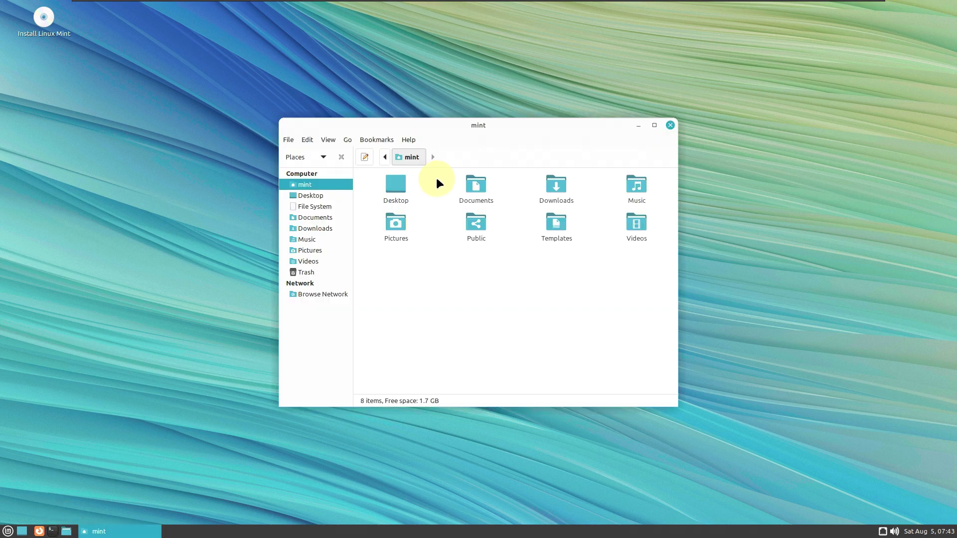
click(409, 142)
click(423, 160)
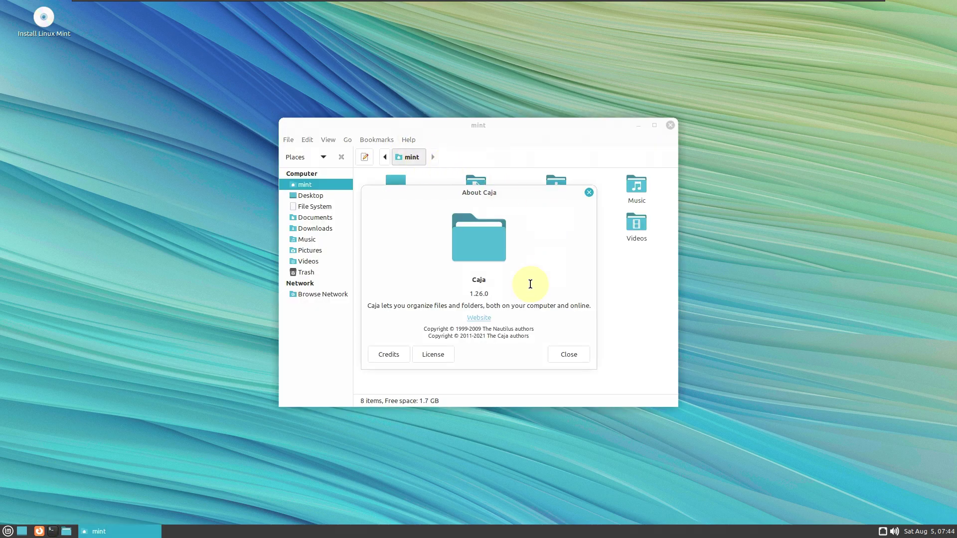
click(589, 193)
click(672, 126)
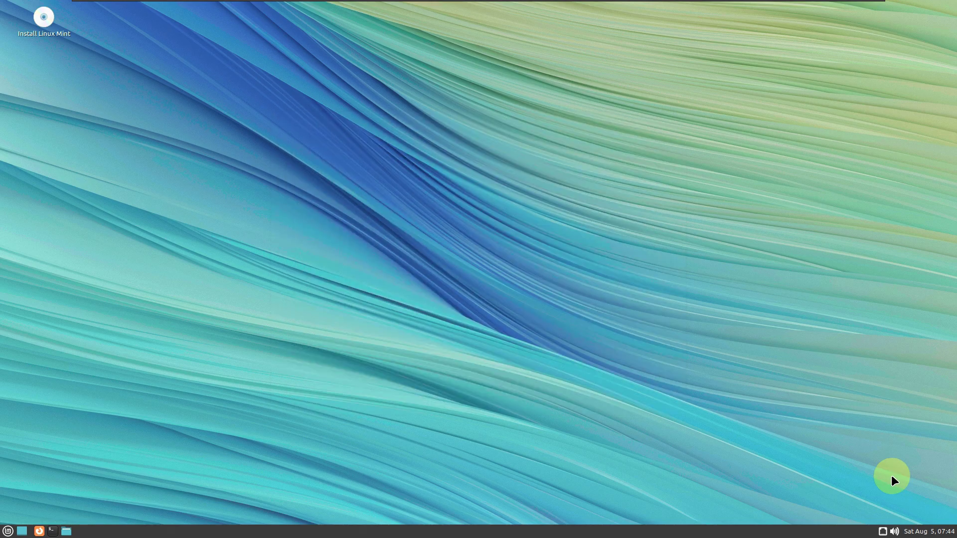
- Check the clock's calendar, the volume control and the network status from the desktop panel
click(912, 532)
click(911, 532)
click(895, 531)
click(882, 531)
click(883, 531)
click(882, 531)
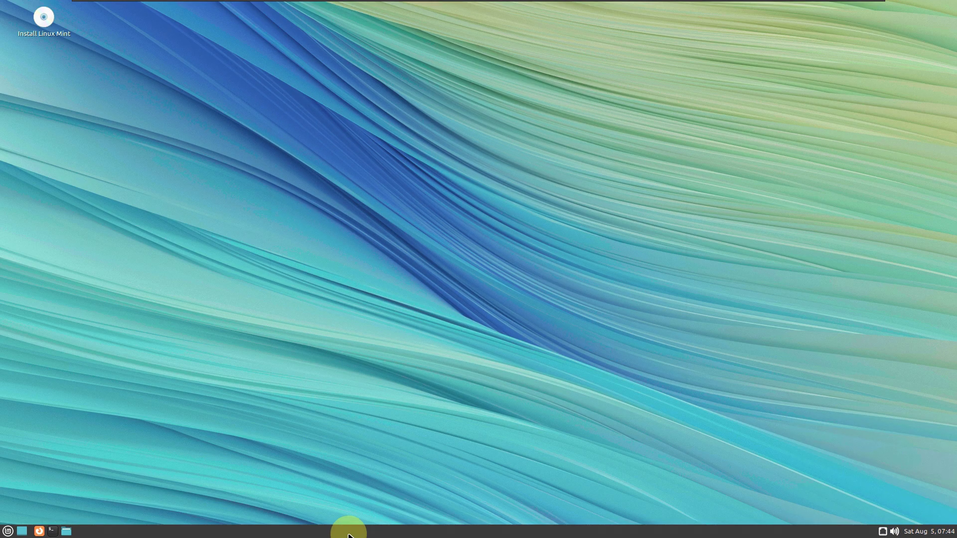
- Review the desktop panel's general and background properties, close them, and look over the panel's available actions
right_click(348, 531)
click(383, 517)
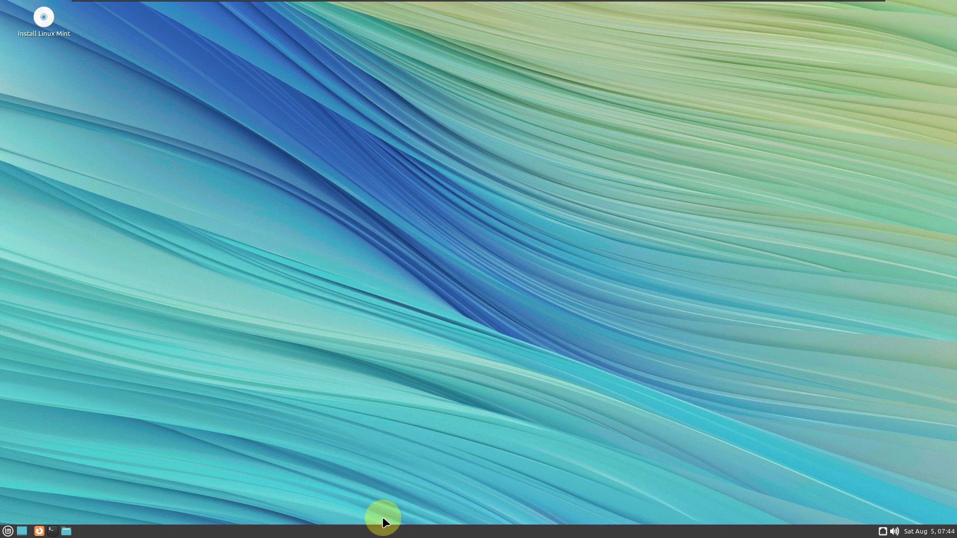
click(560, 343)
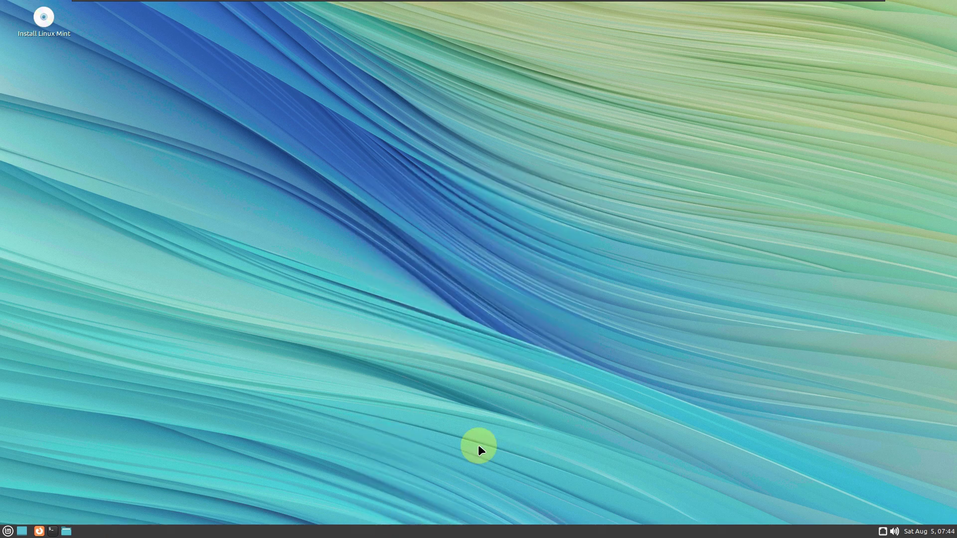
right_click(421, 531)
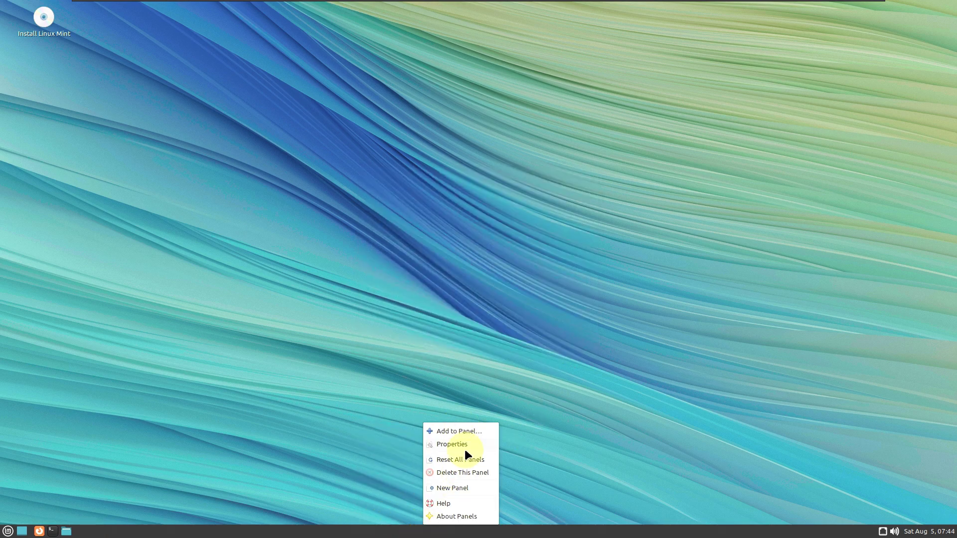
click(465, 449)
click(474, 209)
click(428, 208)
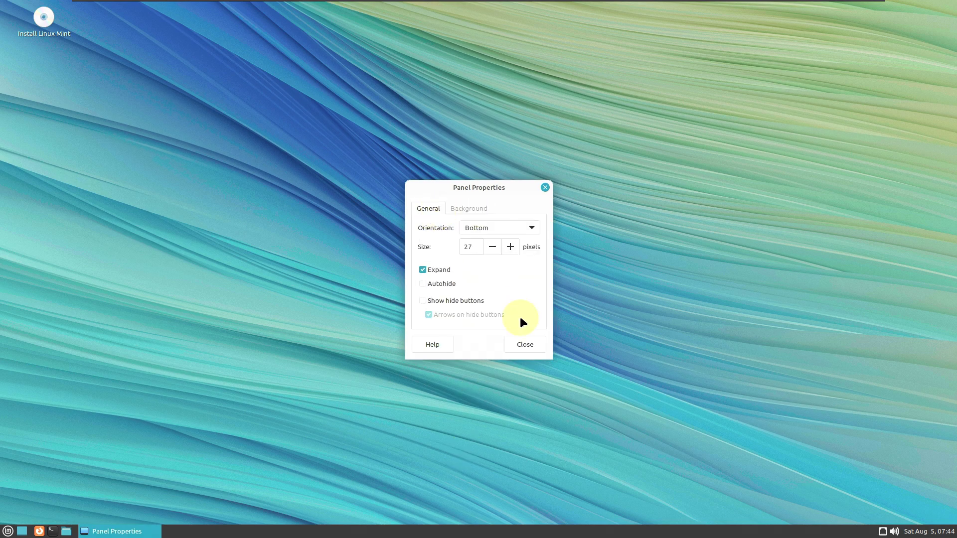
click(525, 345)
right_click(392, 532)
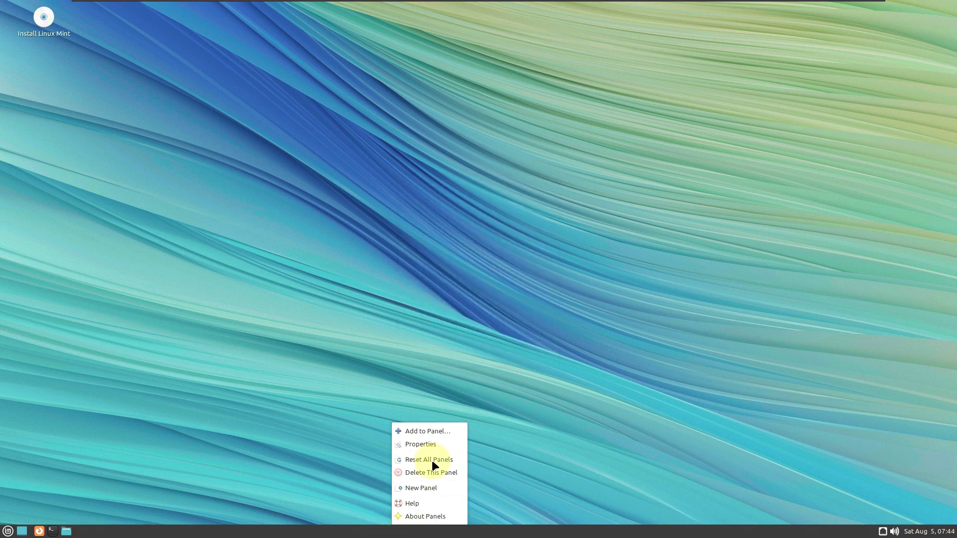
click(211, 397)
- Examine the complete list of preinstalled applications
click(8, 531)
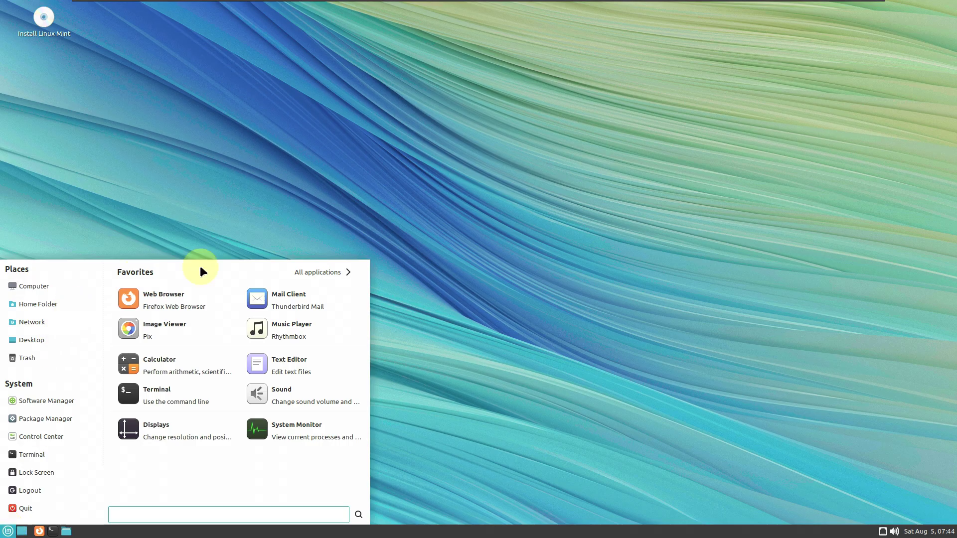
click(307, 272)
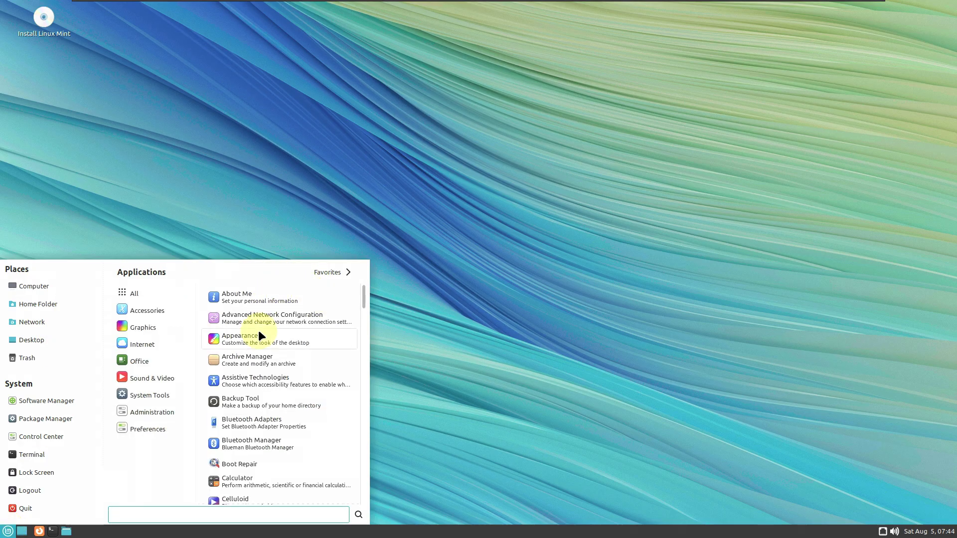
click(140, 292)
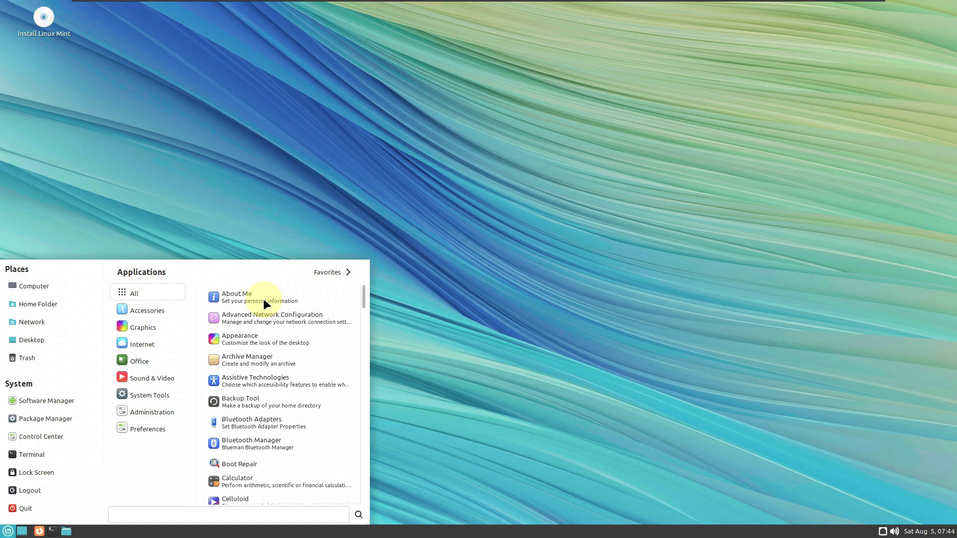
scroll(312, 295, down, 2)
scroll(314, 297, down, 10)
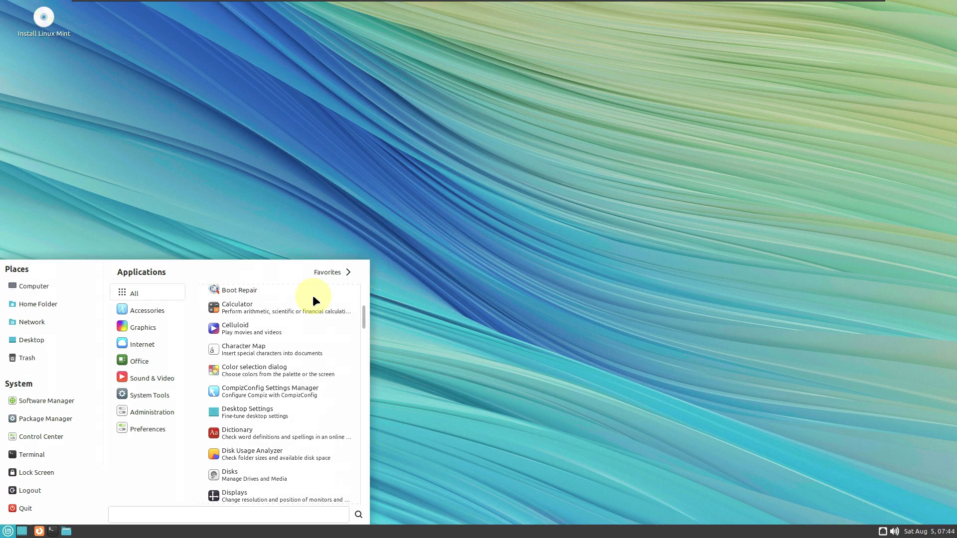
scroll(317, 344, down, 15)
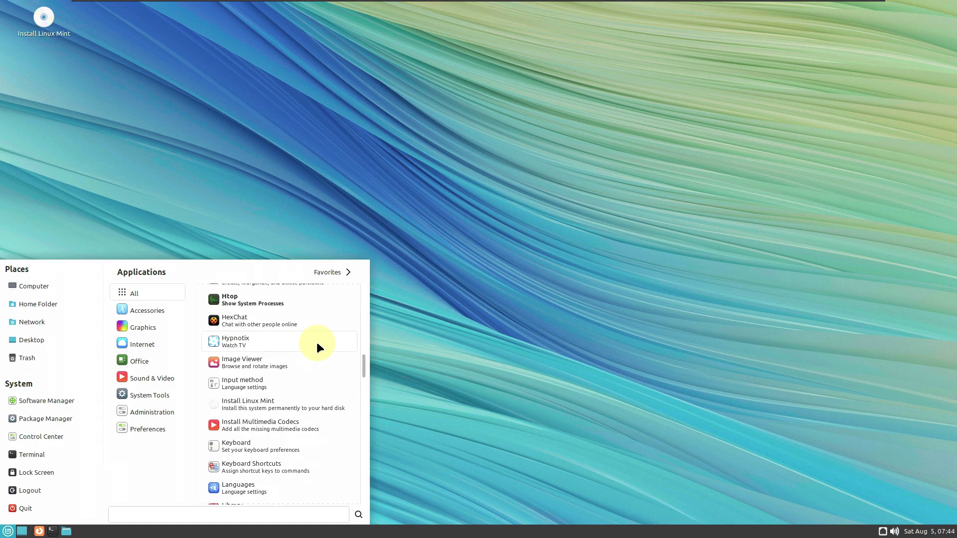
scroll(317, 343, down, 15)
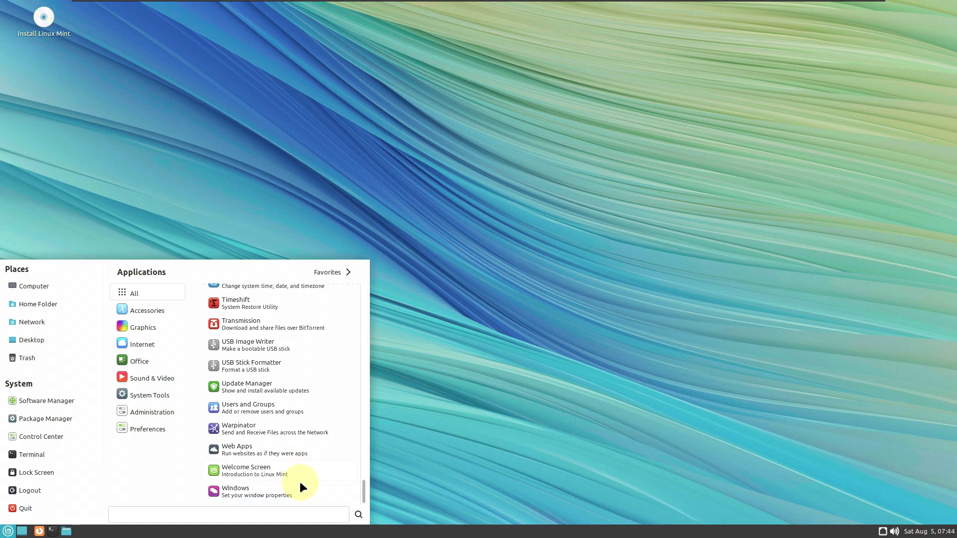
scroll(297, 458, up, 8)
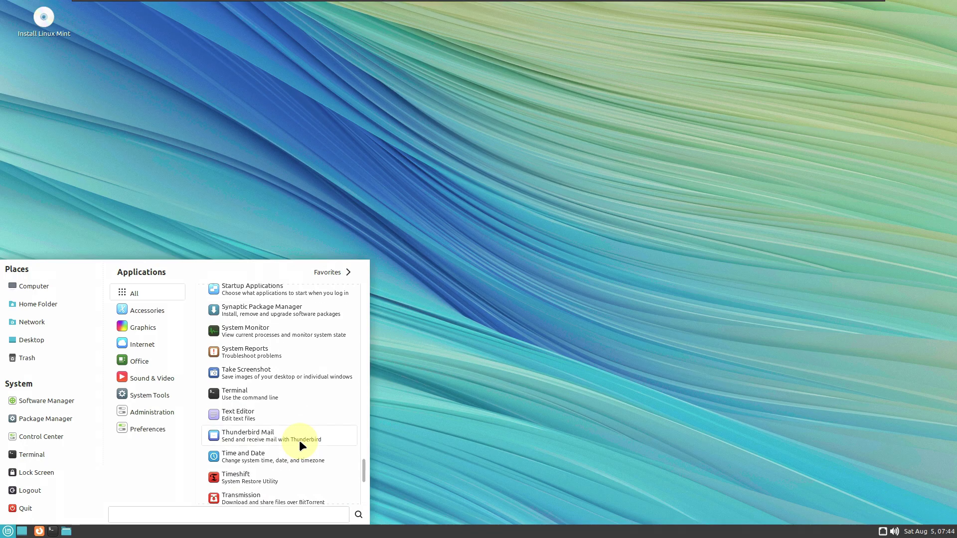
- Launch the Synaptic Package Manager in a maximized window and view its version information
click(301, 372)
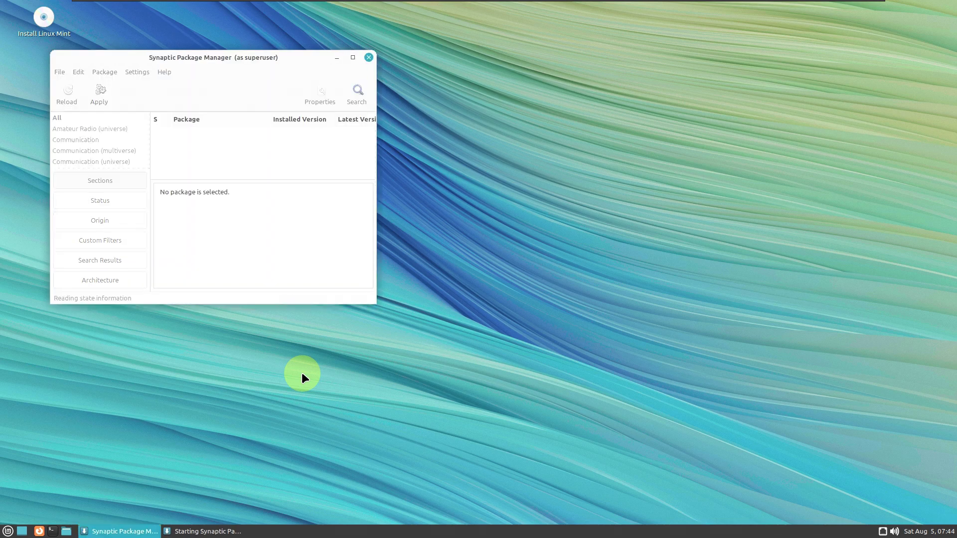
click(468, 245)
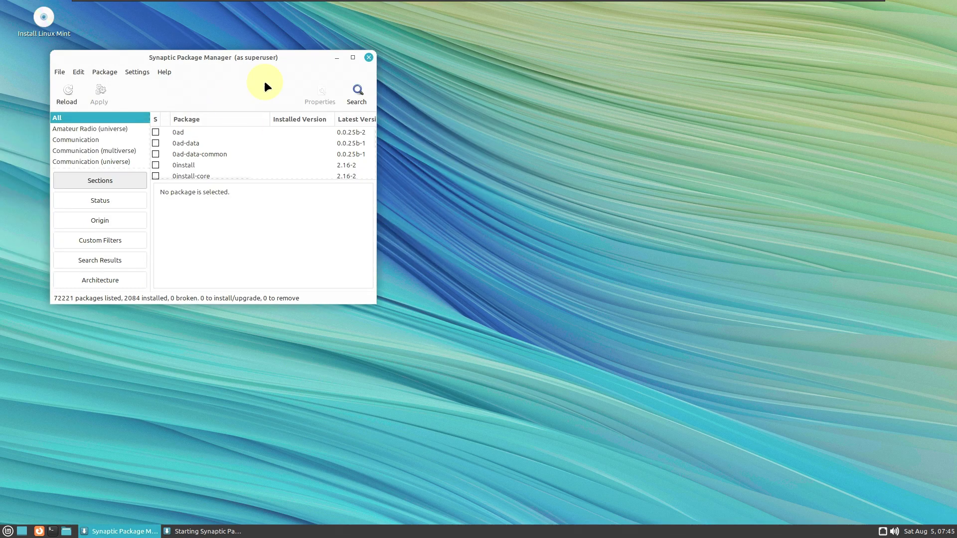
click(352, 58)
drag(306, 239, 296, 467)
click(116, 23)
click(119, 78)
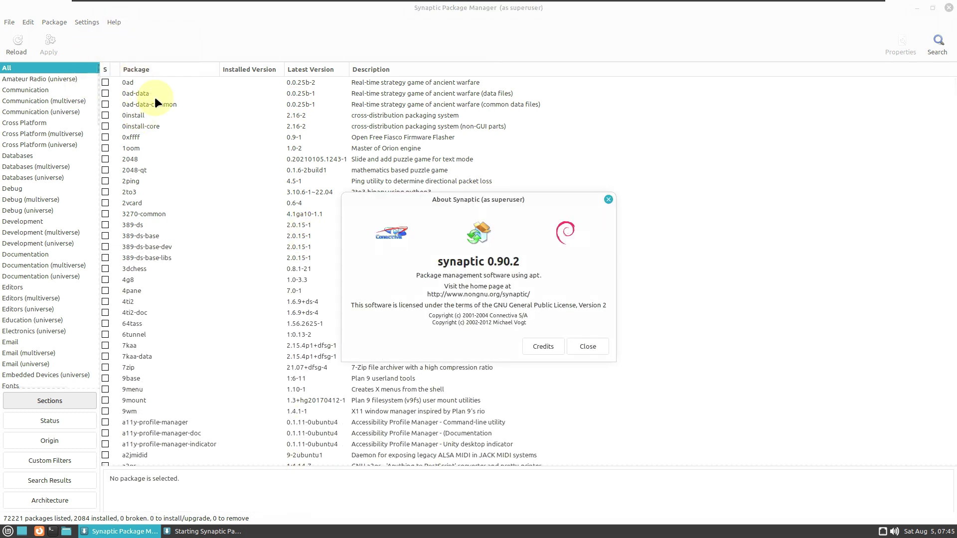
click(578, 347)
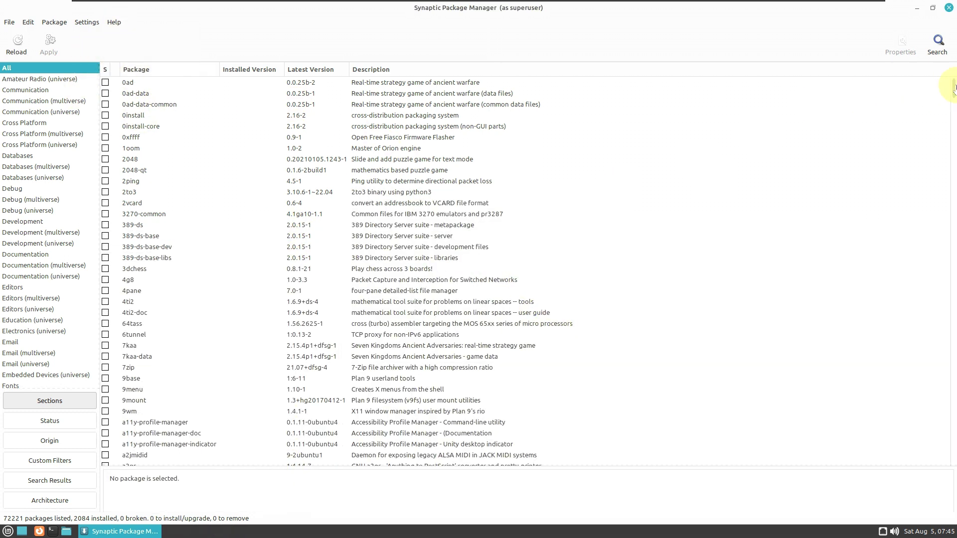
- Browse the full package list, inspect the libtsan0 package's details, and close the package manager
drag(955, 90, 948, 175)
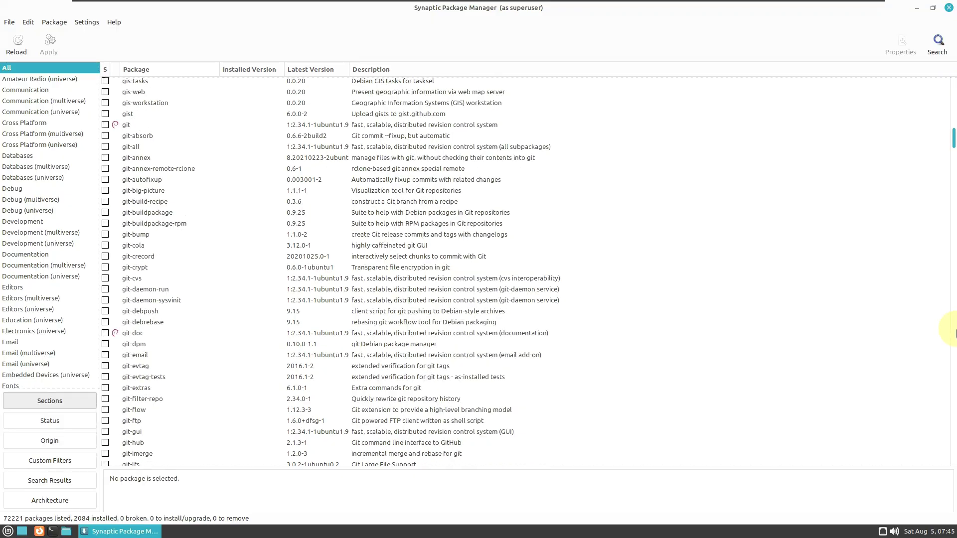
click(950, 174)
drag(952, 186, 953, 298)
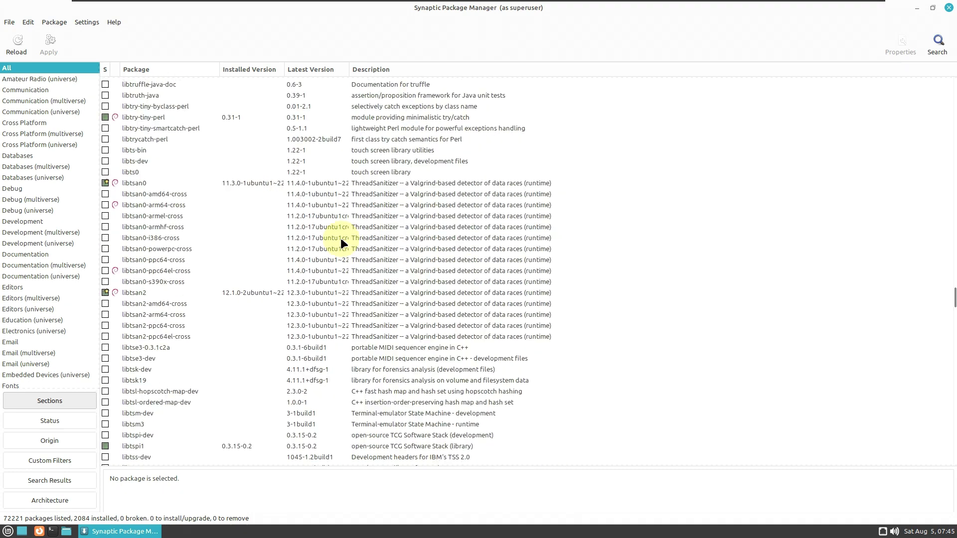
click(225, 184)
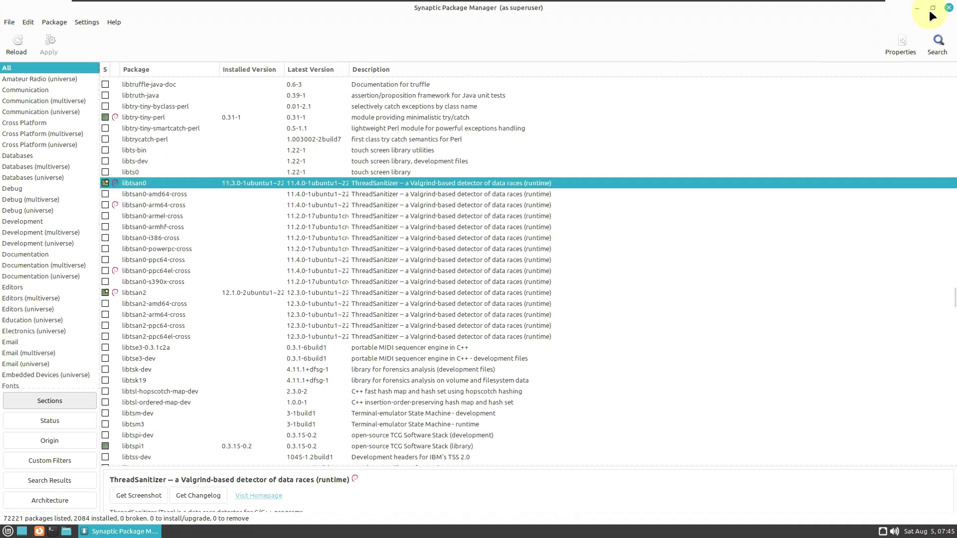
click(948, 8)
- Launch LibreOffice Calc from the office applications and GParted from the system tools
click(8, 532)
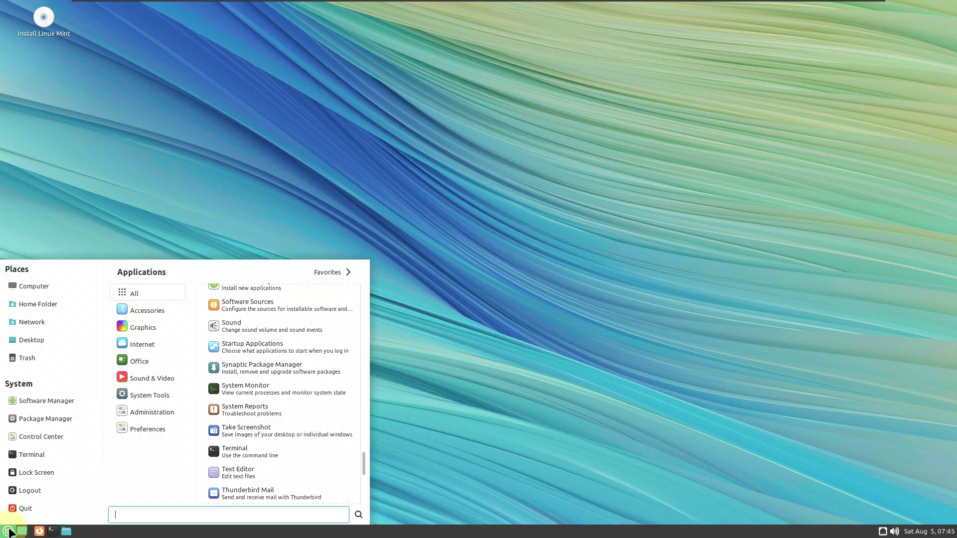
mouse_move(132, 352)
click(235, 360)
click(7, 531)
mouse_move(139, 391)
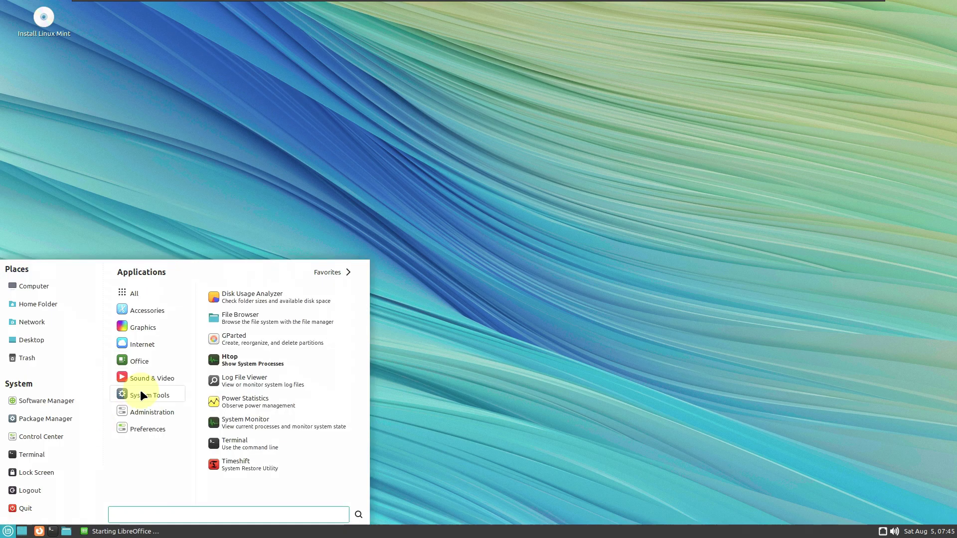
click(267, 342)
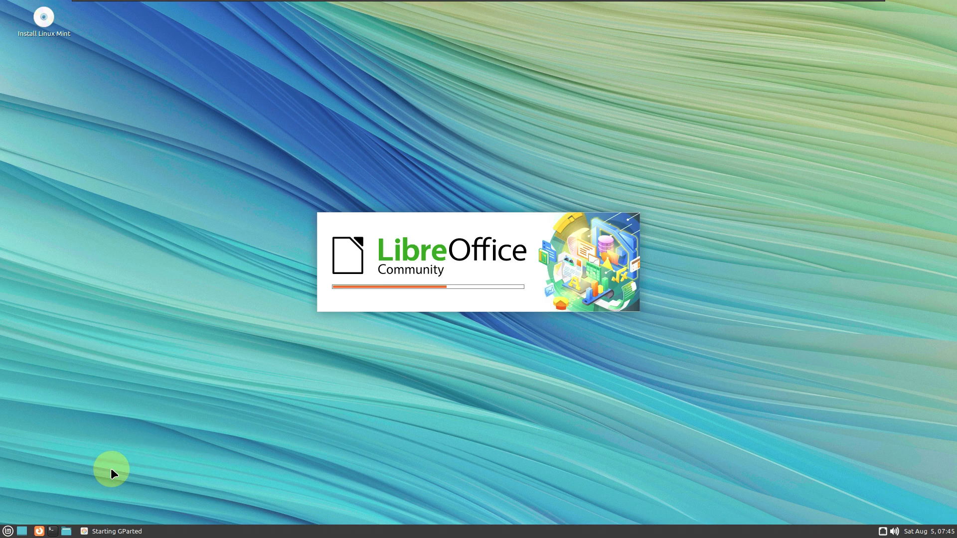
- Launch the Appearance preferences and the Software Manager from their application categories
click(7, 532)
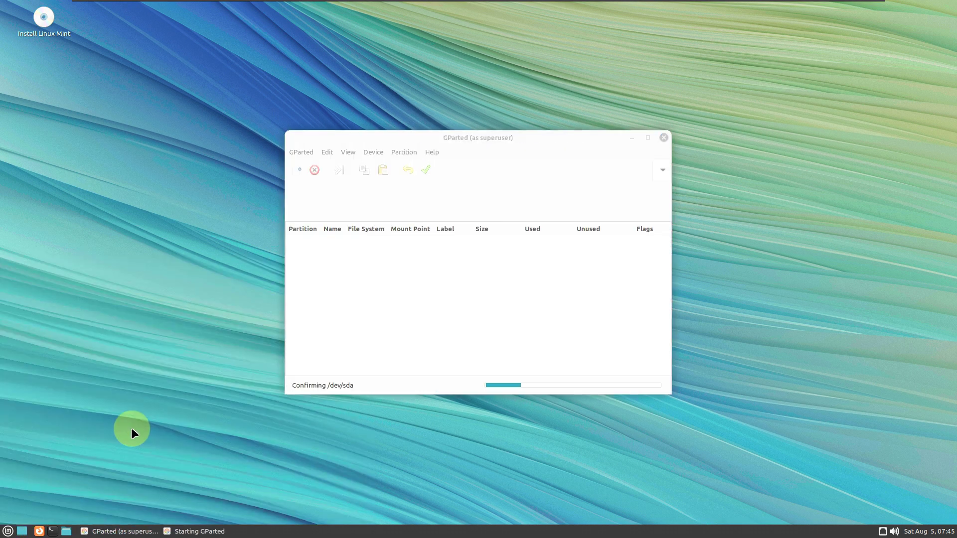
click(7, 531)
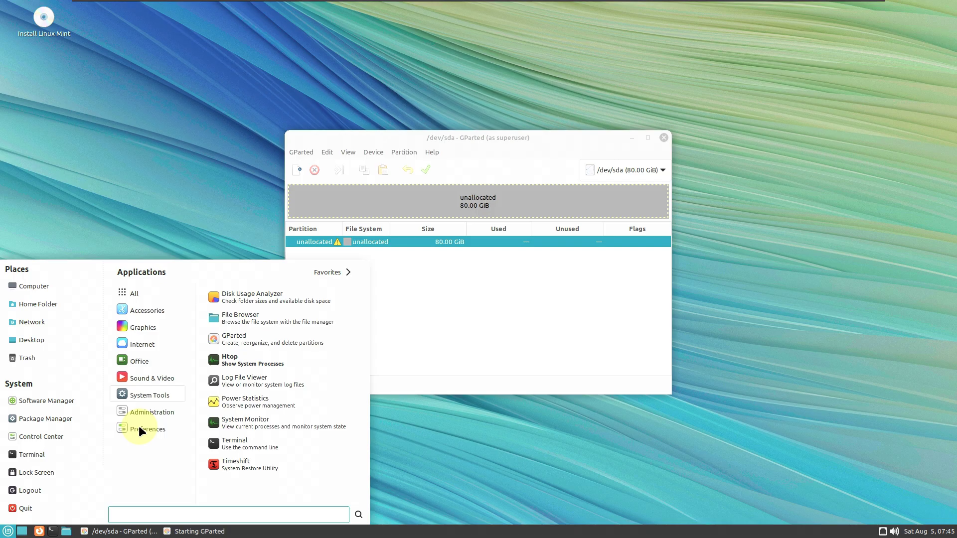
mouse_move(138, 428)
click(256, 342)
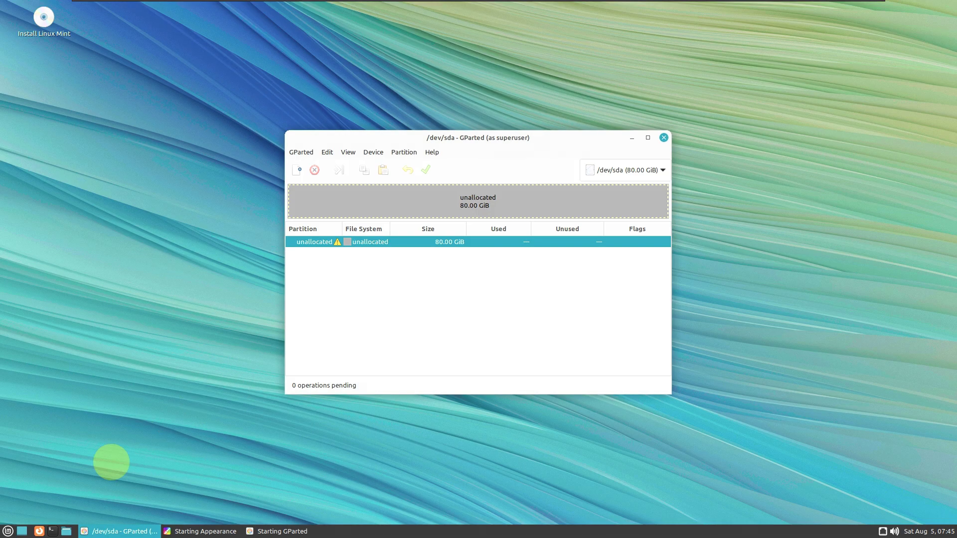
click(7, 531)
mouse_move(139, 413)
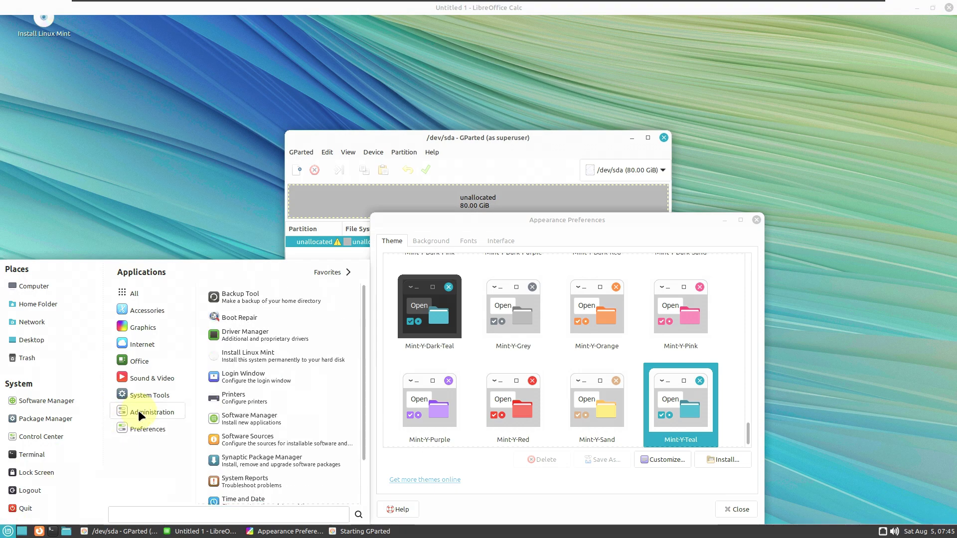
click(224, 417)
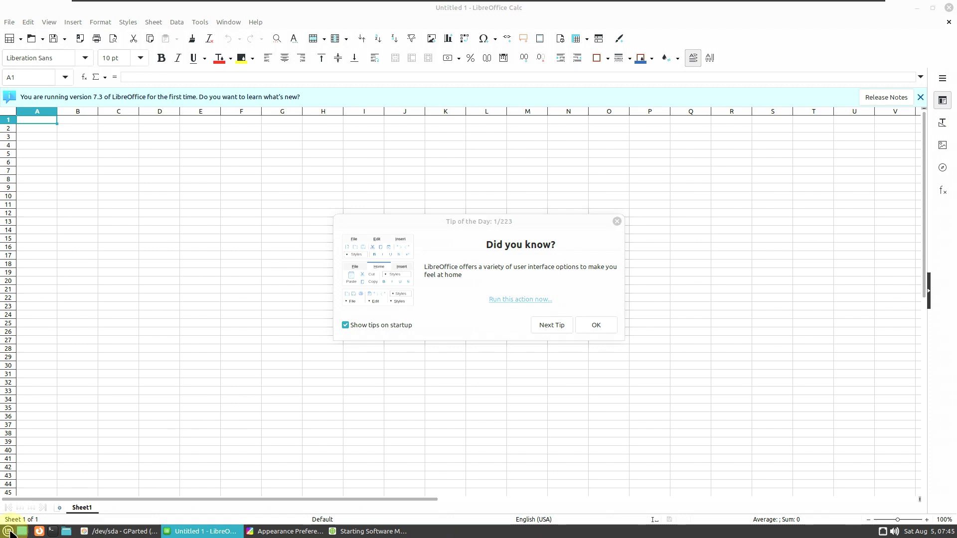
- Launch the Text Editor from the accessories and Thunderbird Mail from the internet applications
click(9, 532)
mouse_move(171, 315)
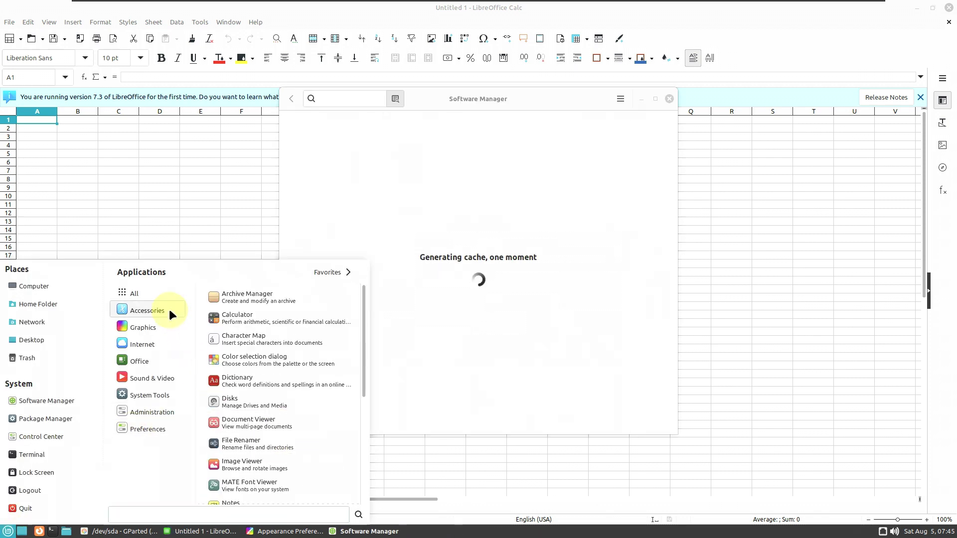
scroll(241, 367, down, 5)
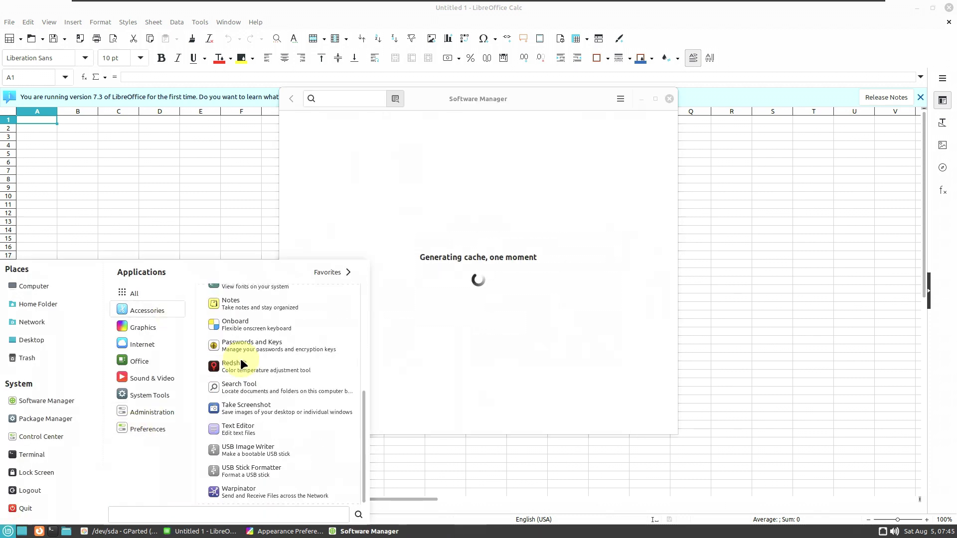
click(241, 425)
click(7, 531)
mouse_move(143, 332)
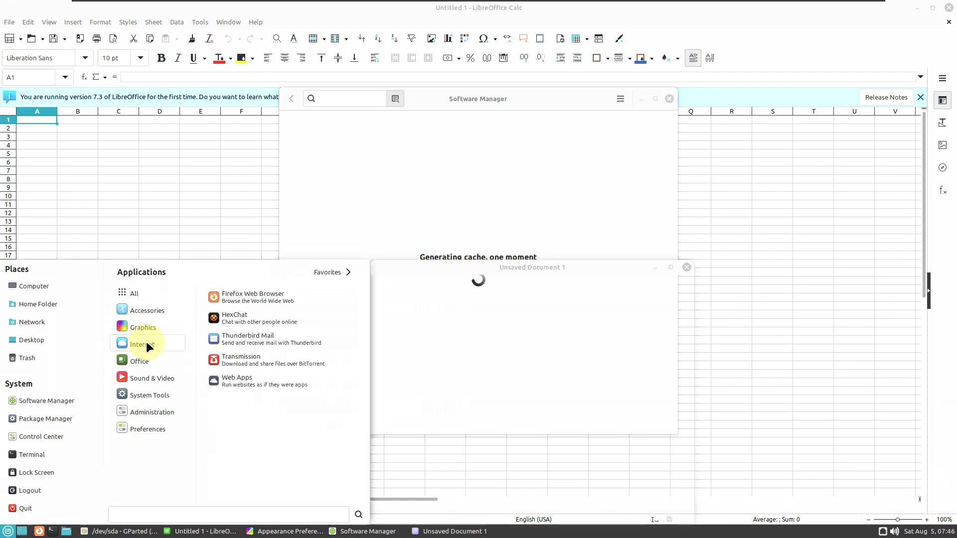
- Launch Celluloid from the sound and video applications and Disk Usage Analyzer from the system tools
click(7, 531)
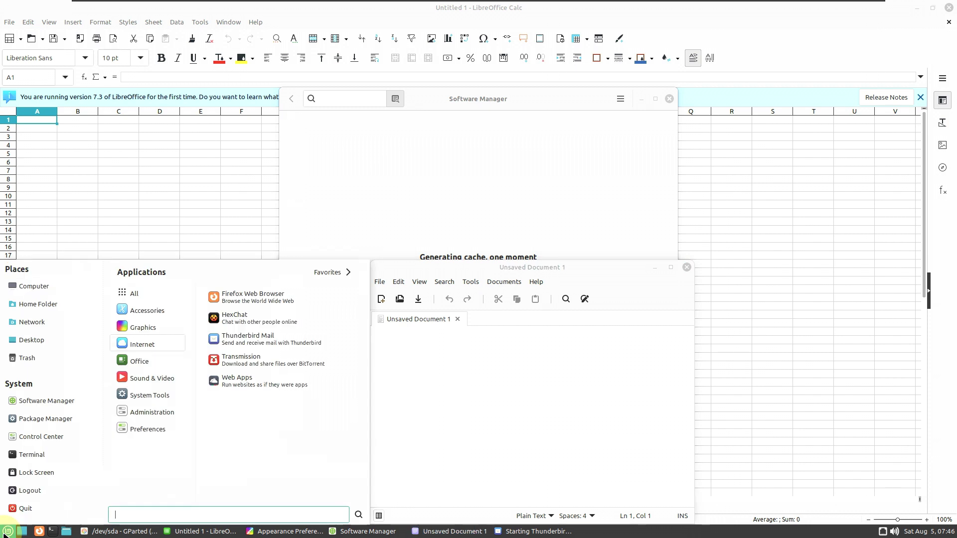
mouse_move(143, 359)
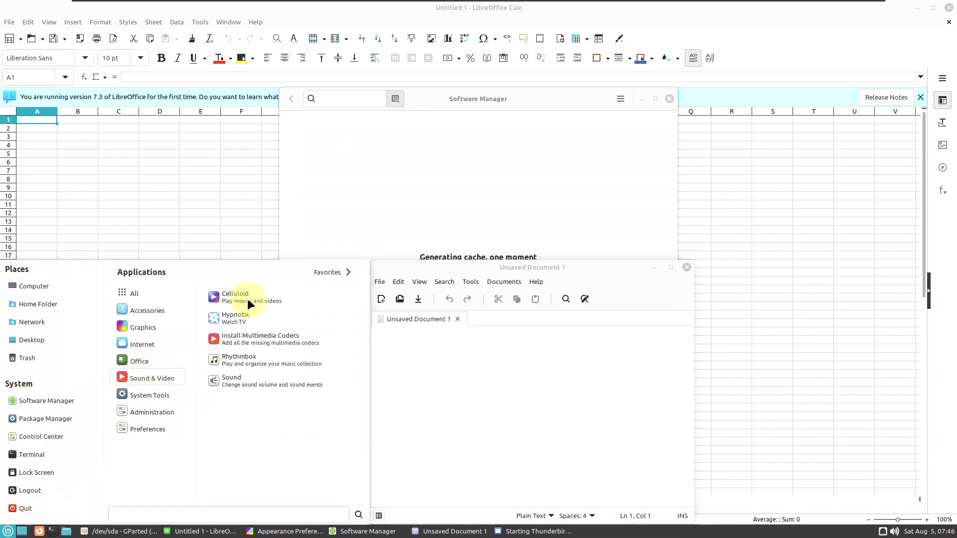
click(252, 298)
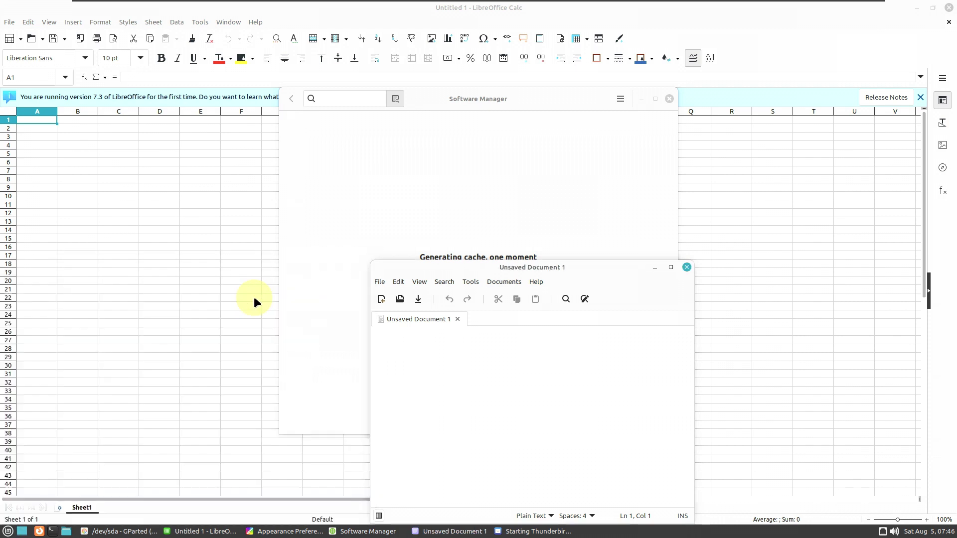
click(7, 531)
mouse_move(127, 395)
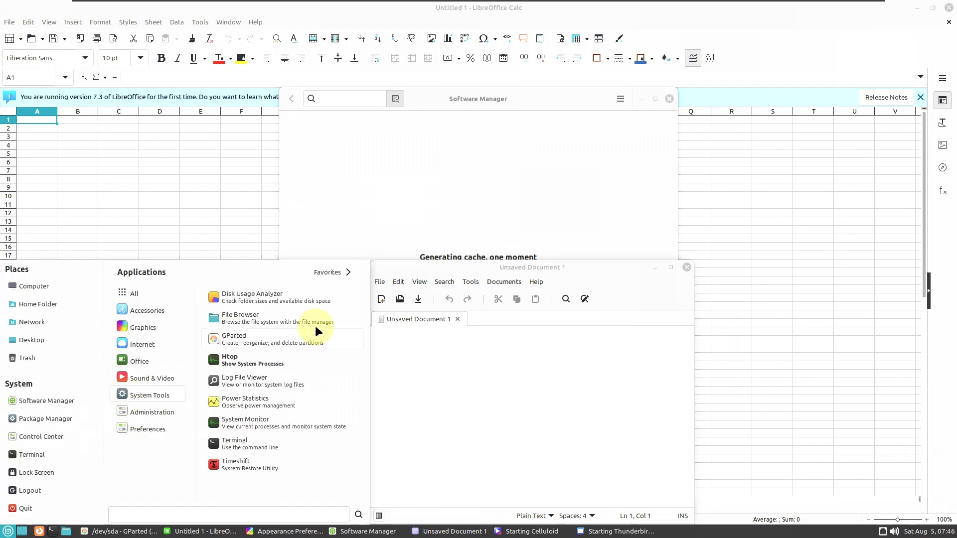
click(290, 299)
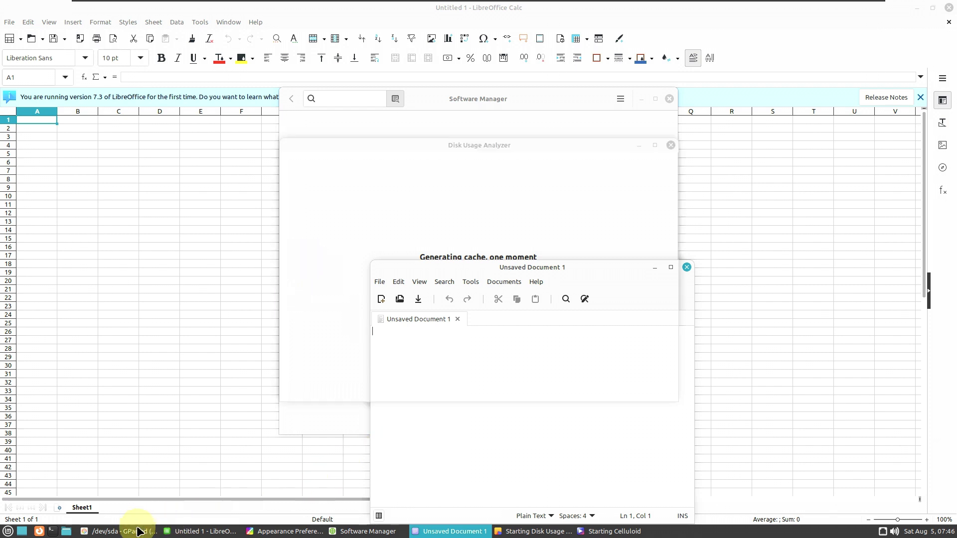
- Switch to GParted, check its version information, and close the partition editor
click(120, 531)
click(429, 152)
click(444, 183)
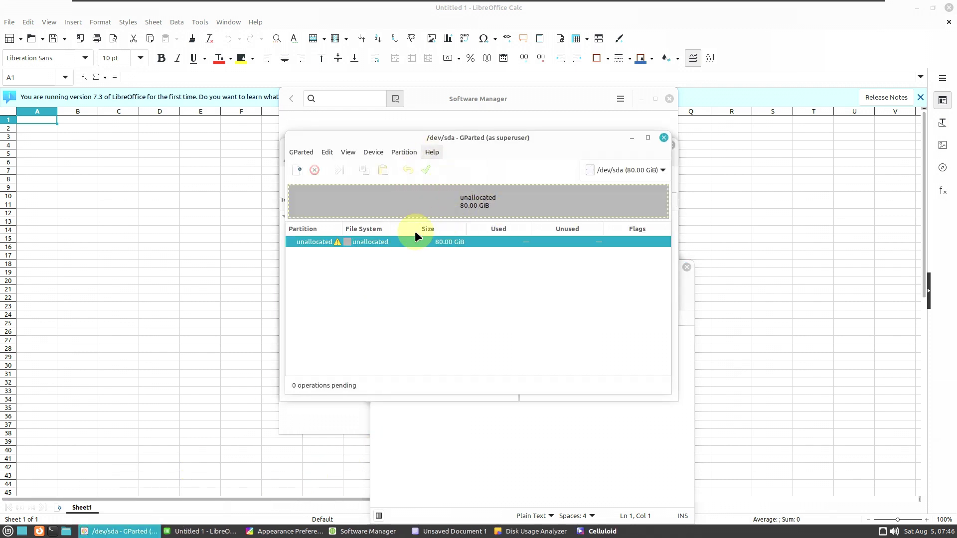
key(Escape)
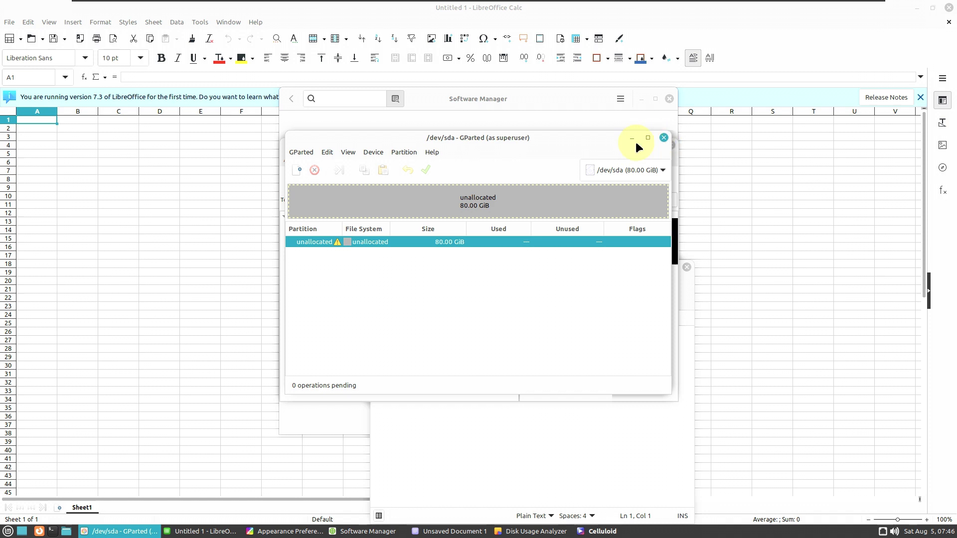
click(663, 137)
- Bring Disk Usage Analyzer to the front, view its version information, and close it
click(538, 150)
click(366, 160)
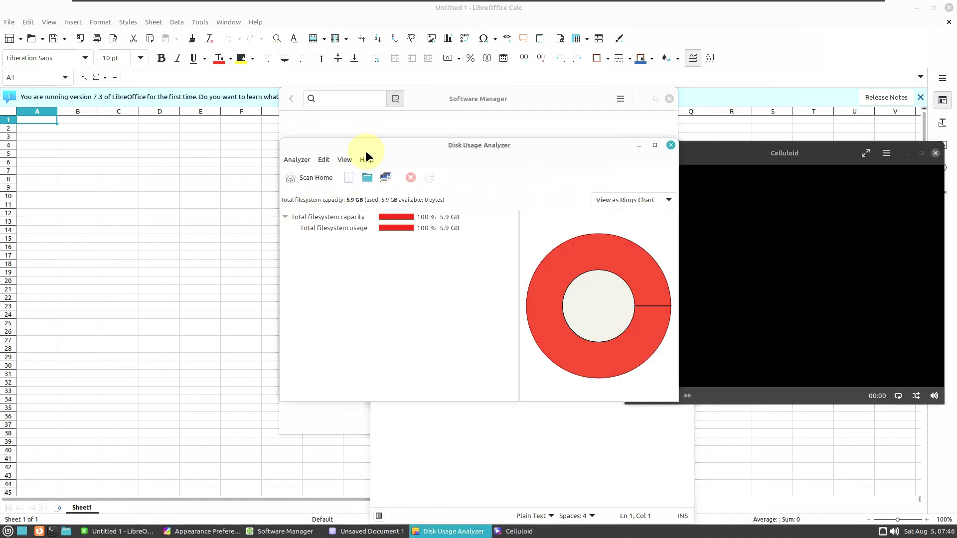
click(371, 188)
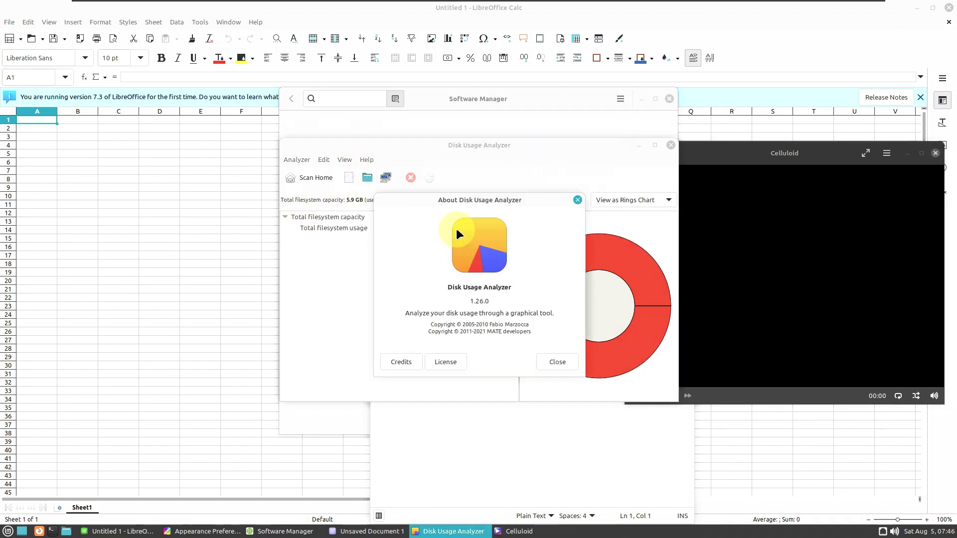
click(577, 200)
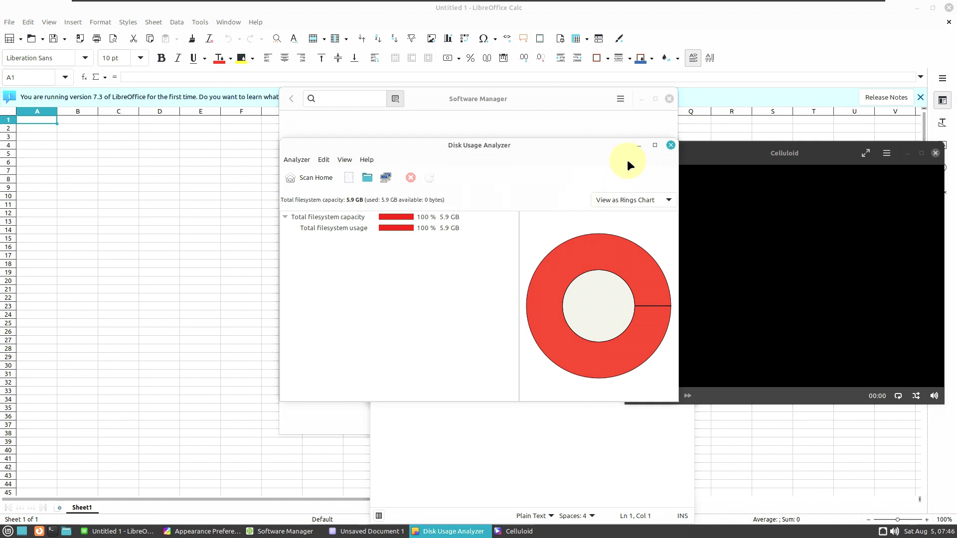
click(671, 145)
- Switch to Celluloid, view its version information, and close the player
click(687, 166)
click(881, 154)
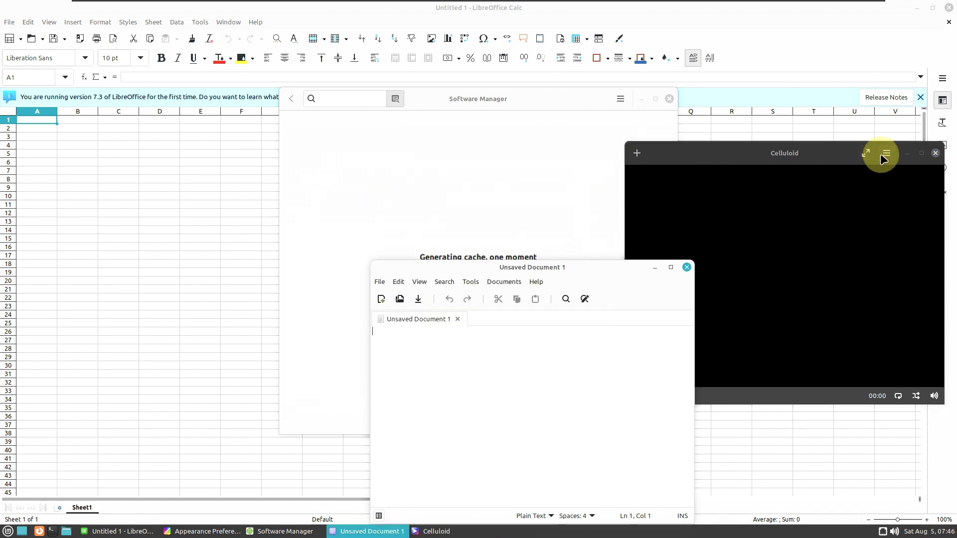
click(867, 281)
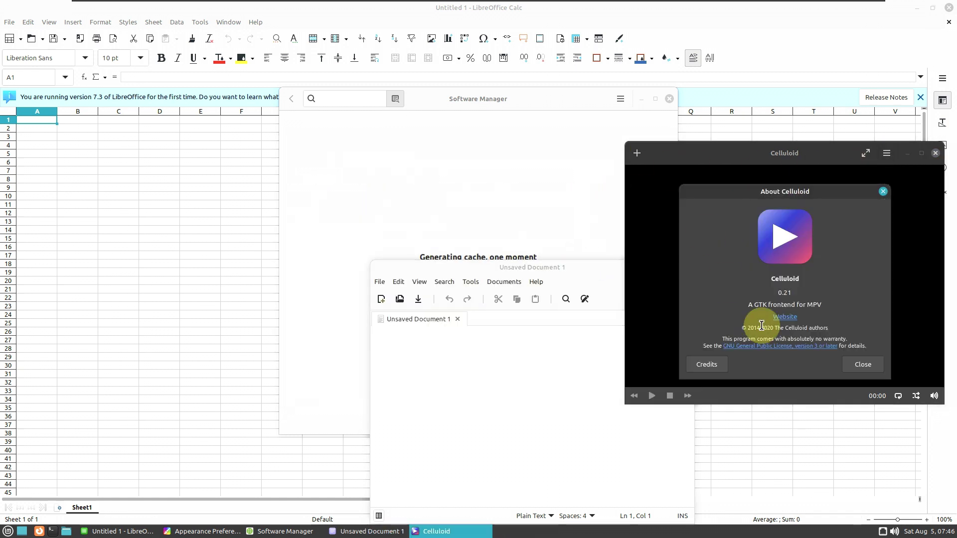
click(859, 365)
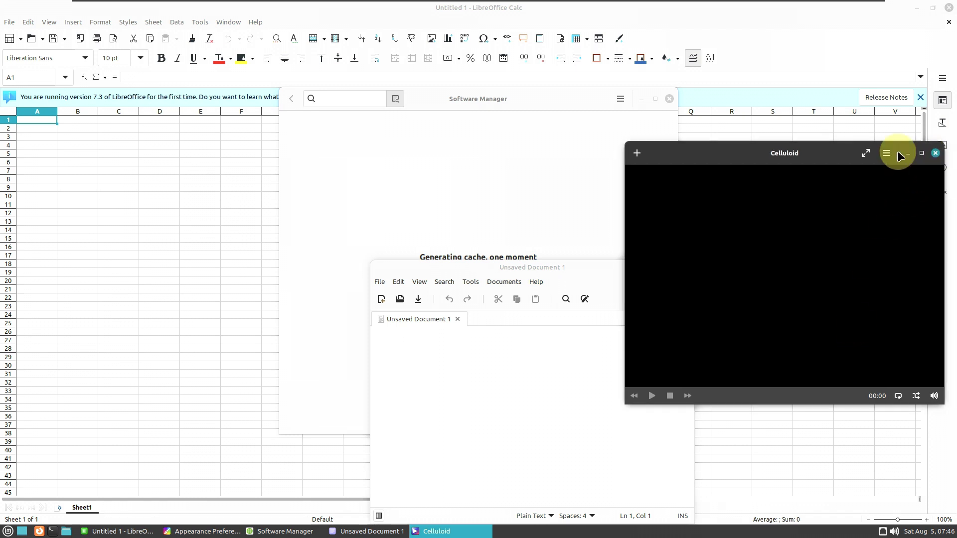
- View the Software Manager's version information and close the Software Manager
click(620, 98)
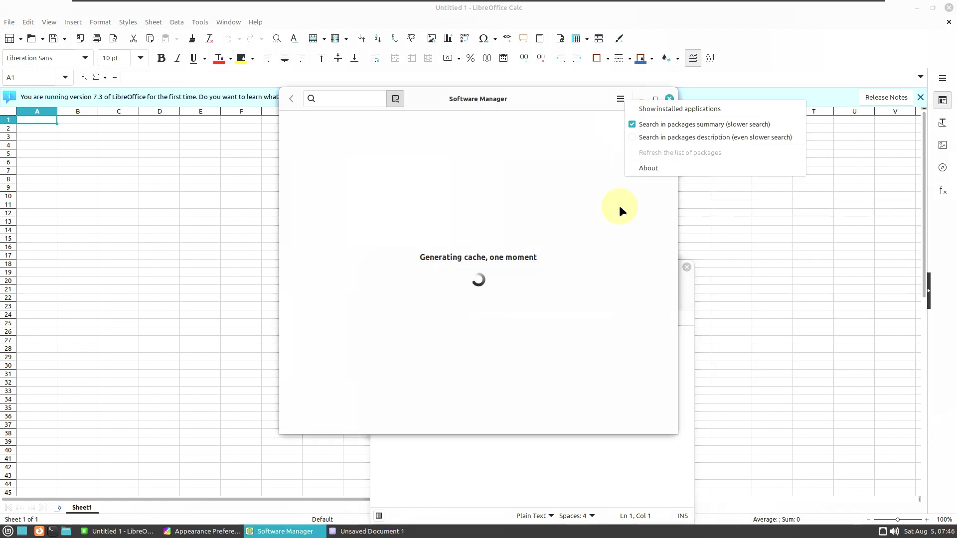
click(642, 162)
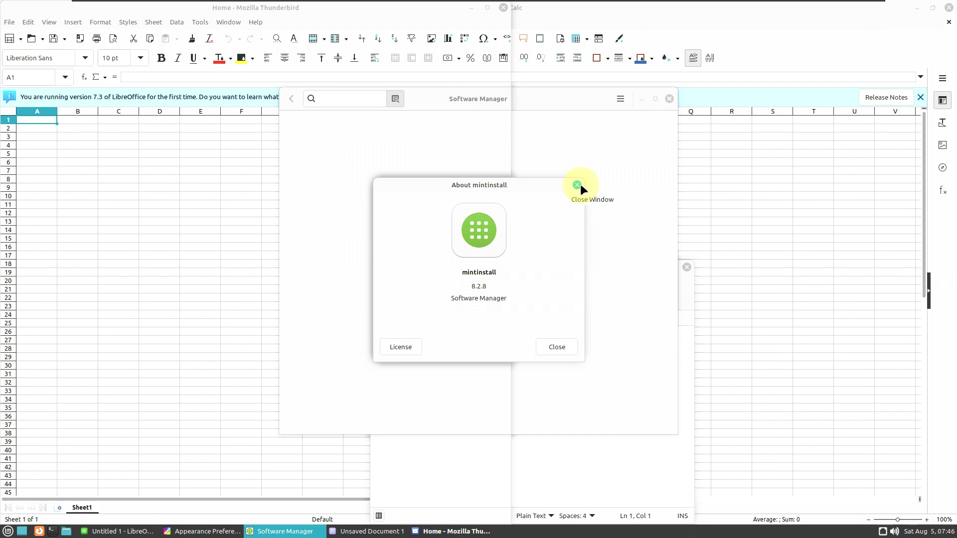
click(578, 185)
click(669, 99)
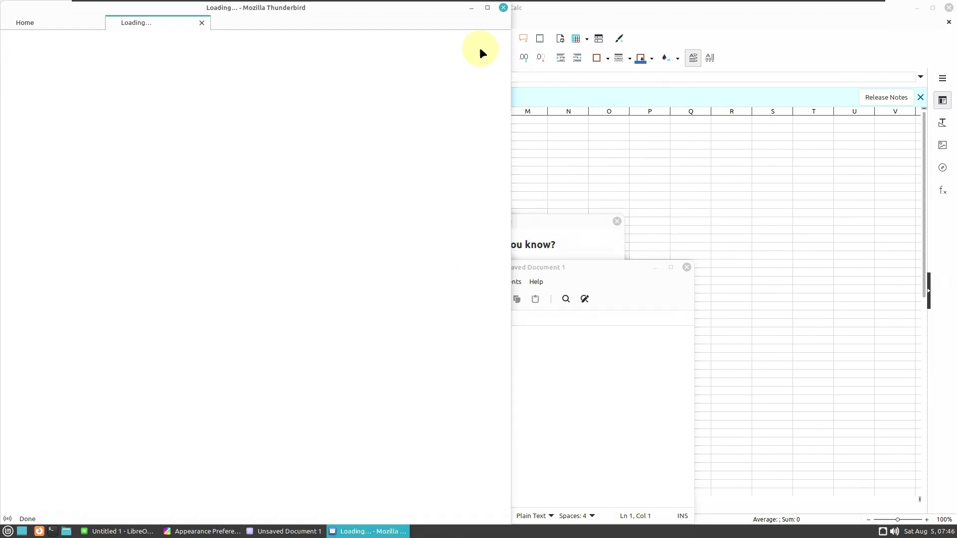
- Close Thunderbird's extra loading tab, view the mail client's version information, and close Thunderbird
click(202, 22)
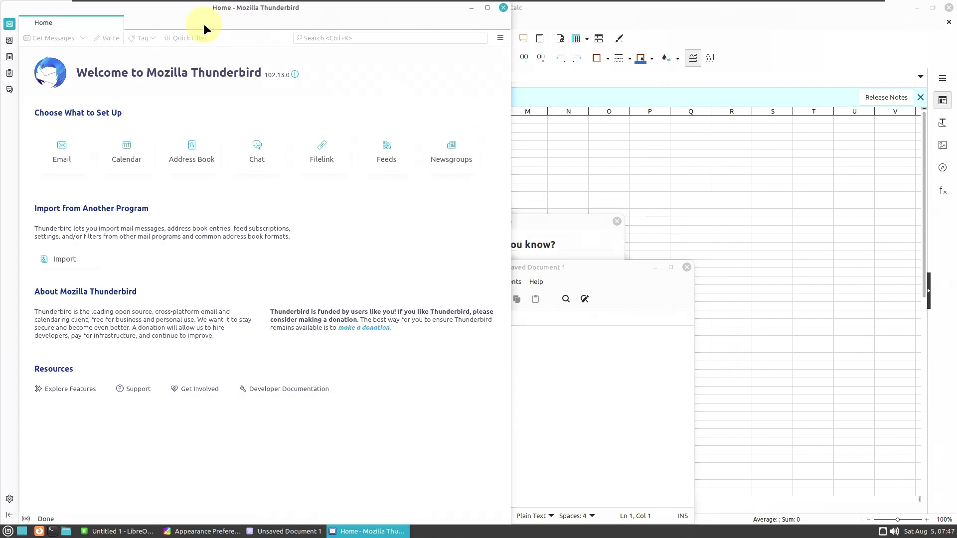
click(295, 75)
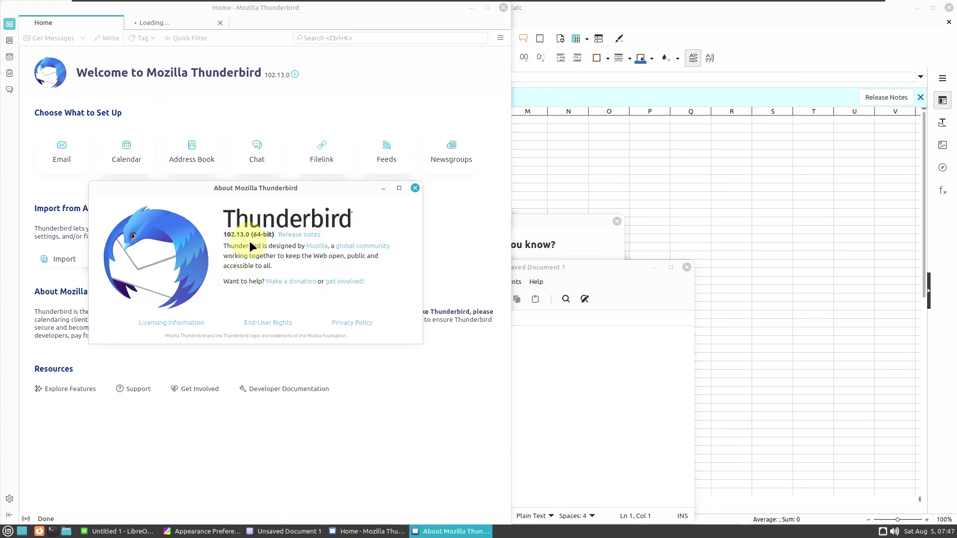
click(415, 188)
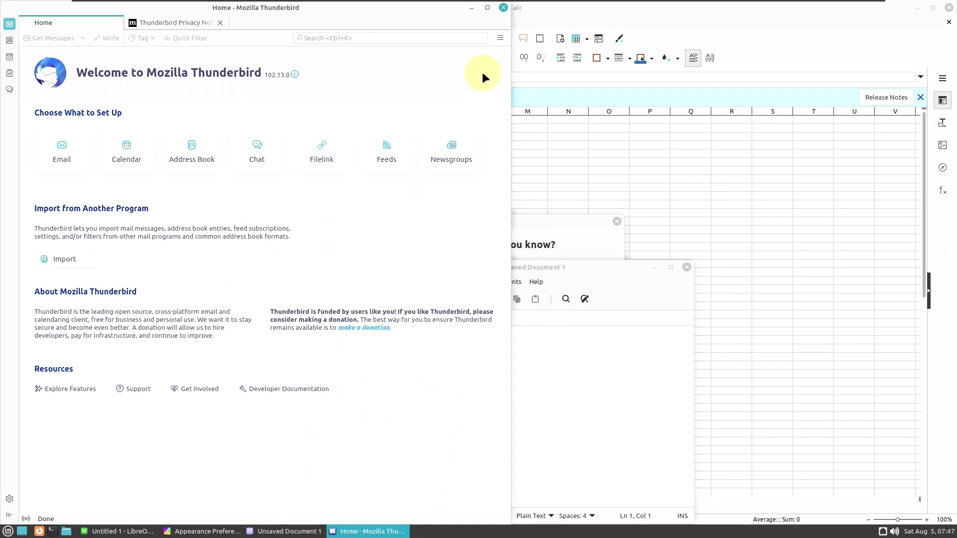
click(503, 7)
- View the LibreOffice version information from Calc and close the spreadsheet
click(259, 27)
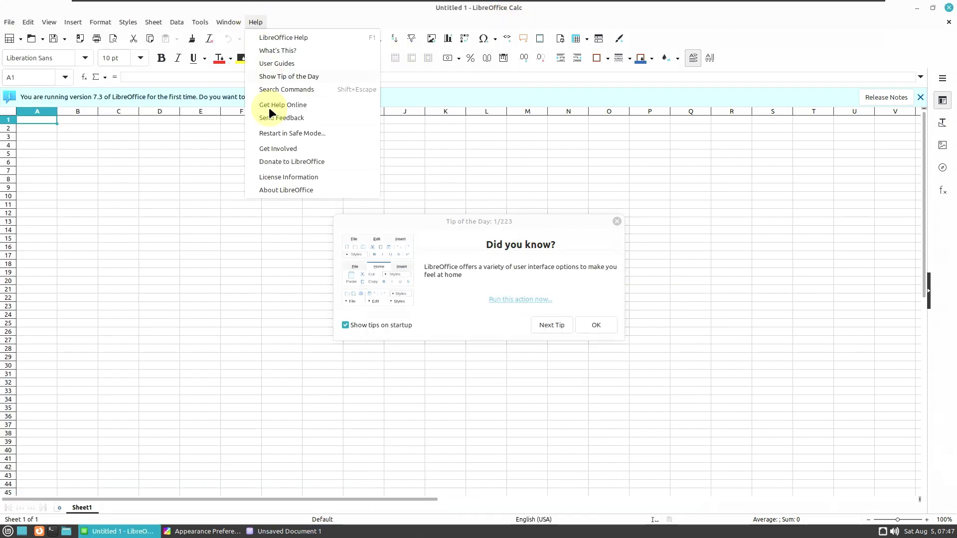
click(289, 186)
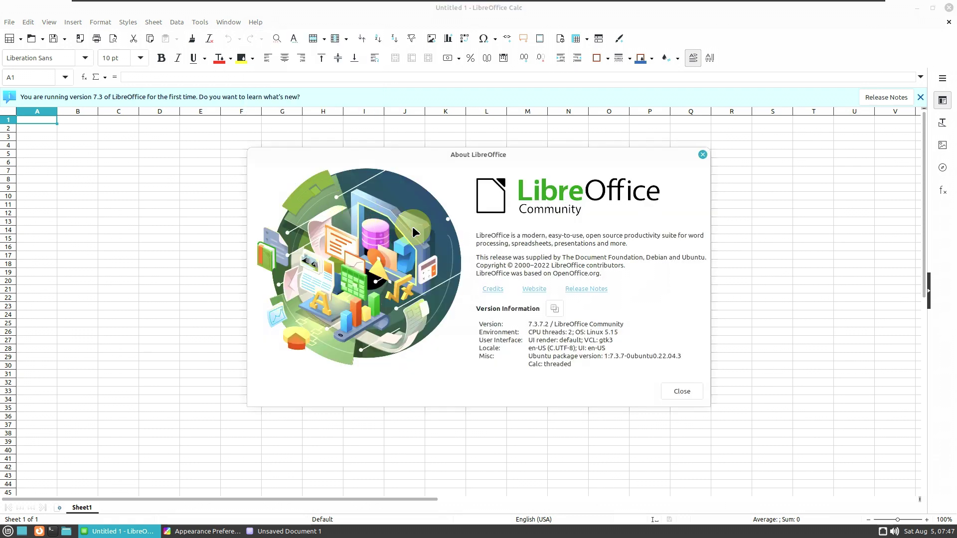
click(699, 156)
click(949, 9)
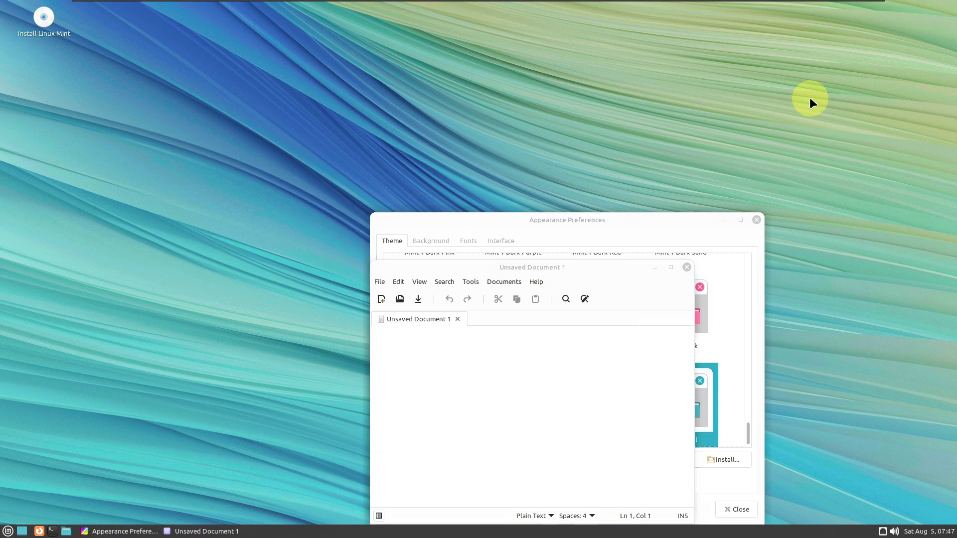
- Move the Appearance Preferences window higher, view its Background settings, and close it
drag(679, 219, 666, 147)
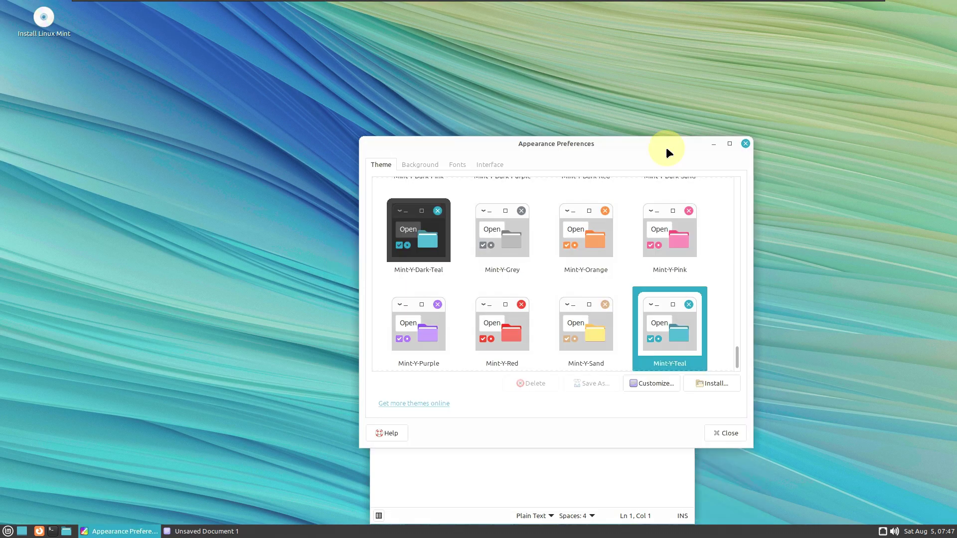
click(428, 165)
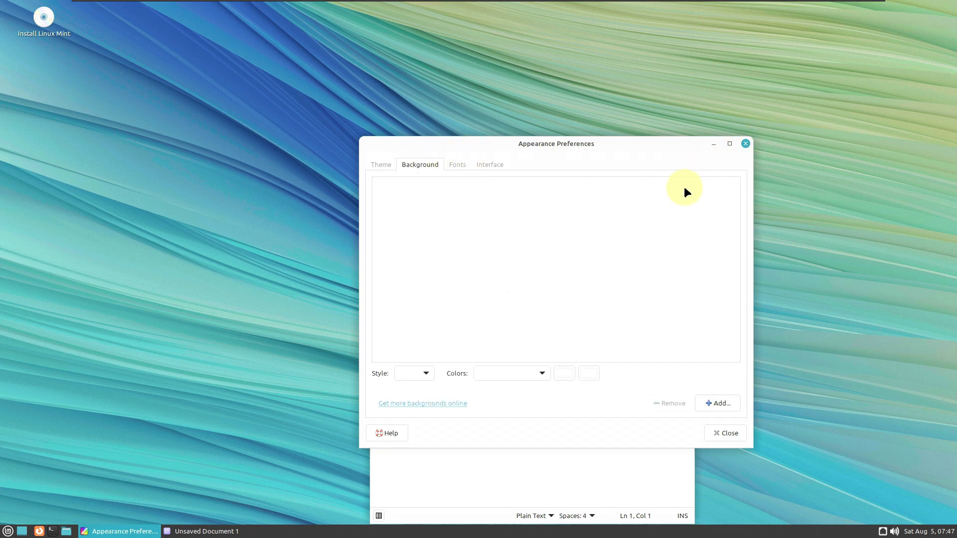
click(725, 433)
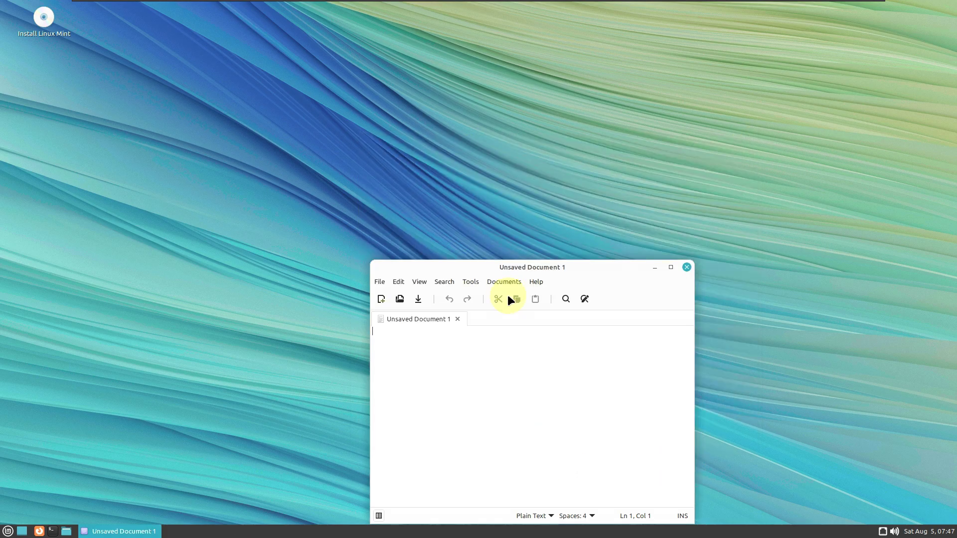
- Move the text editor window to the upper part of the desktop and view its version information
drag(512, 261, 524, 89)
click(548, 102)
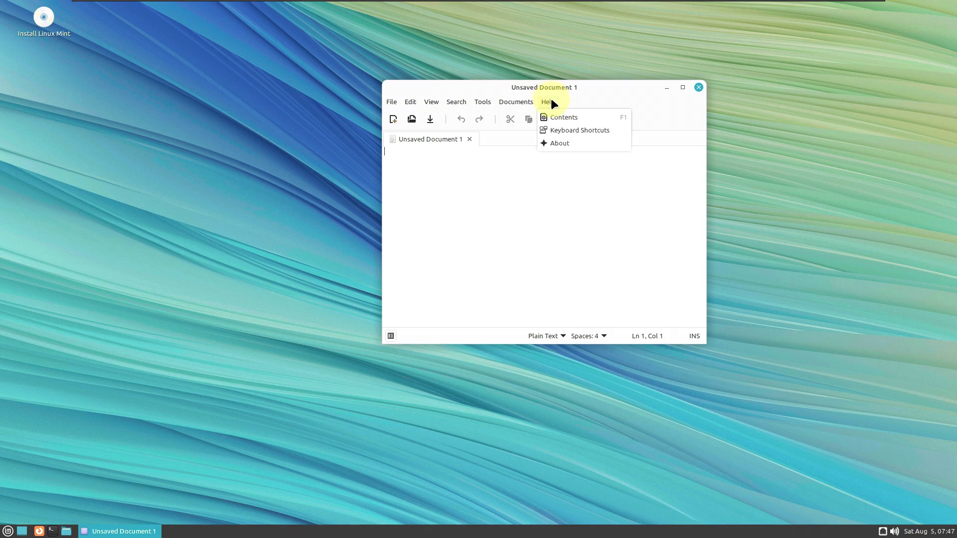
click(560, 139)
click(622, 303)
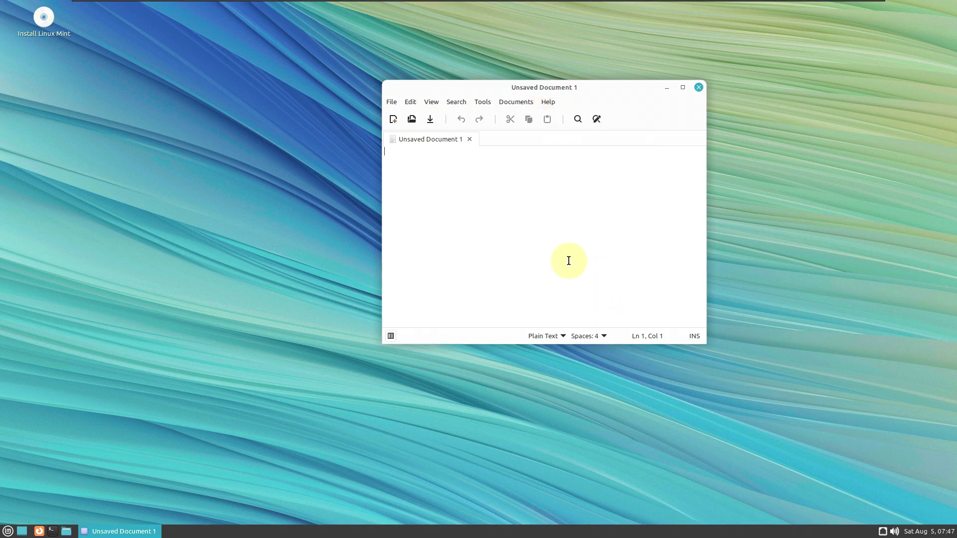
- Write "youtube.com/asklinux" and "subscribe" in the blank document, and close the text editor without saving
text(youtube.com/asklinux)
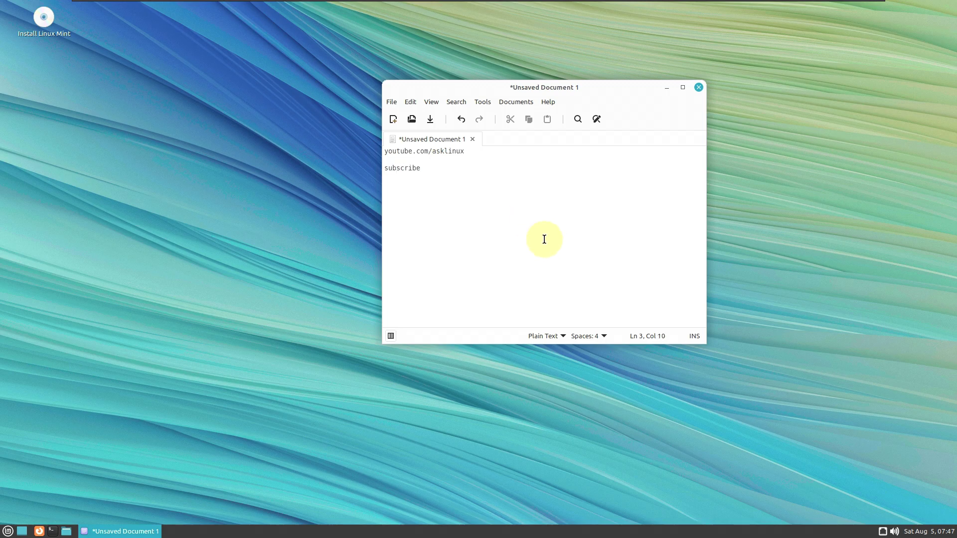
click(698, 88)
click(495, 259)
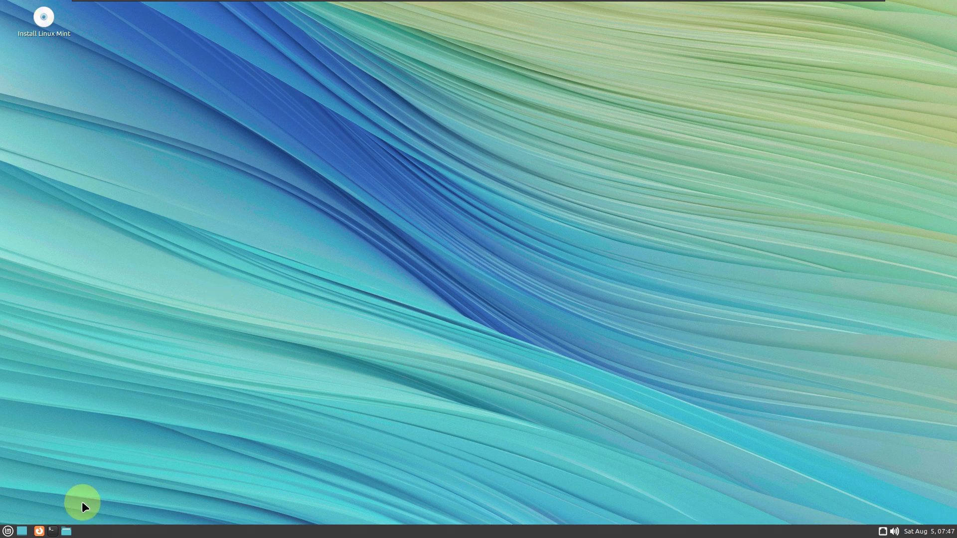
- Launch System Monitor from the system tools, maximize it, and view the release, kernel, and hardware information
click(7, 531)
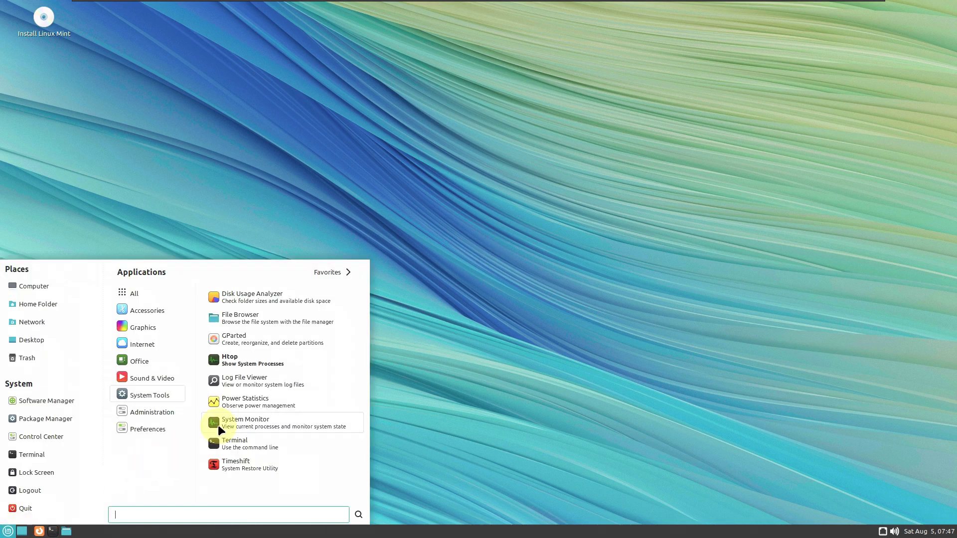
click(219, 428)
drag(184, 33, 447, 84)
click(310, 117)
click(614, 83)
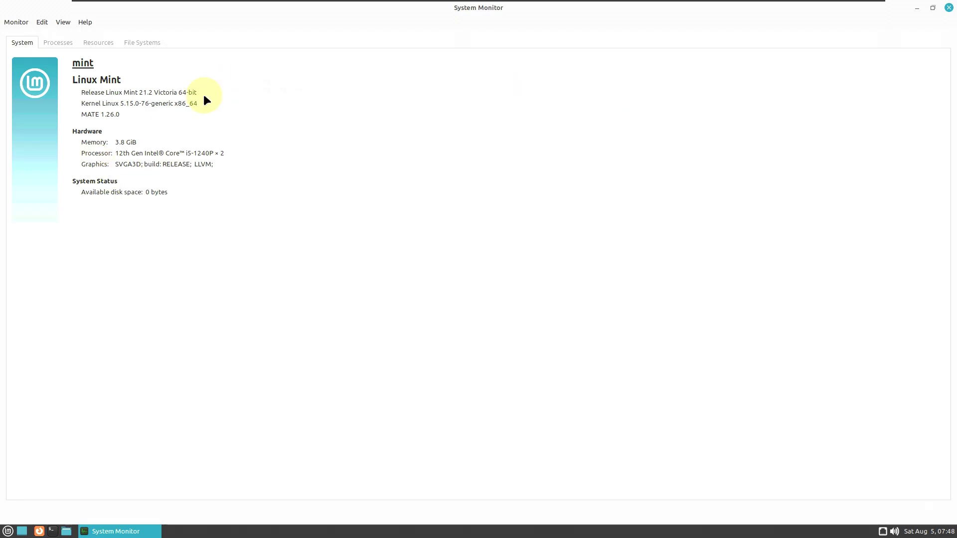
- Examine the running processes, file systems, and CPU, memory, and network usage, and close System Monitor
click(57, 41)
scroll(395, 293, down, 5)
scroll(394, 289, up, 10)
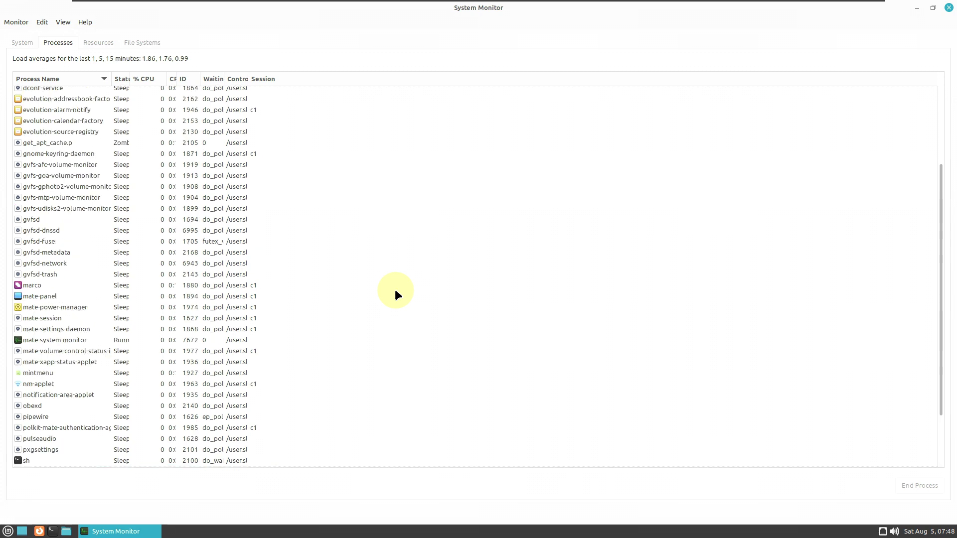
click(99, 43)
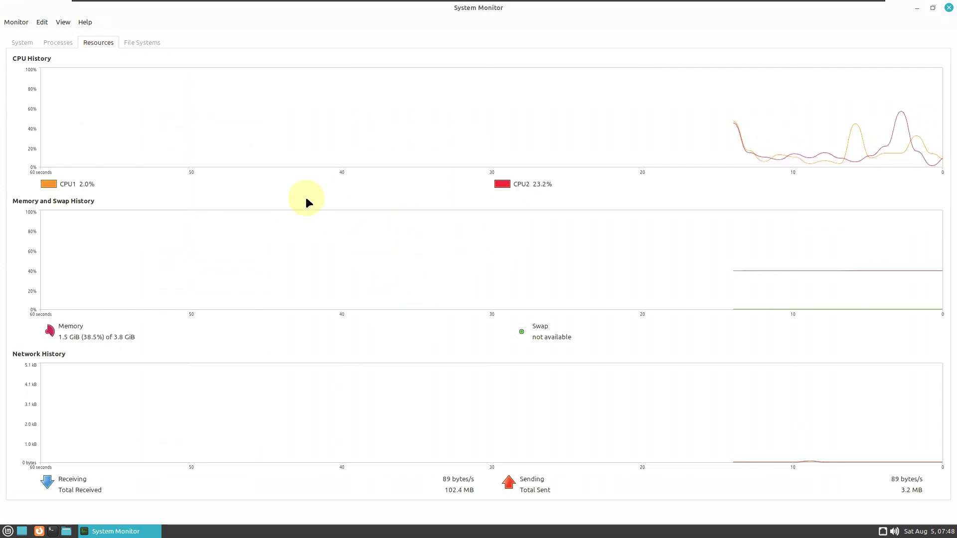
click(143, 46)
click(93, 42)
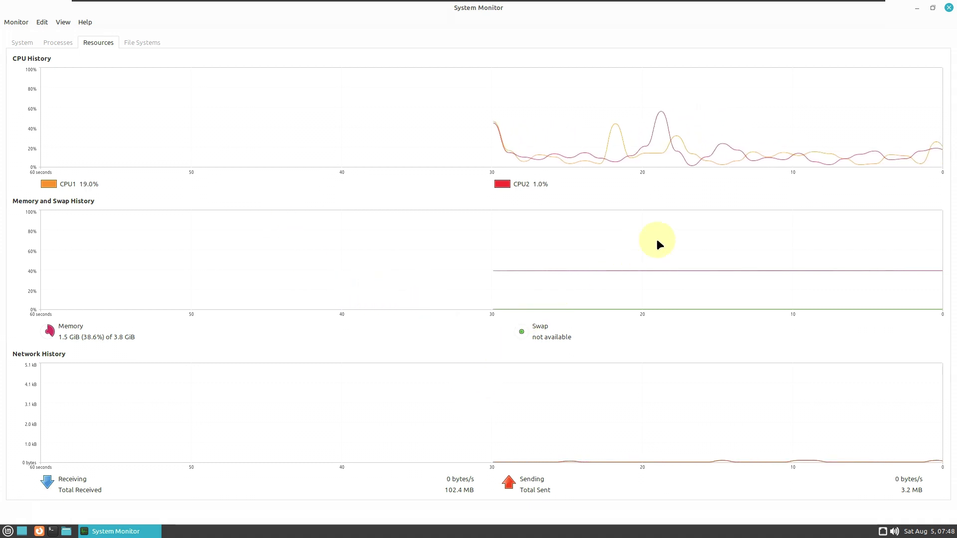
click(948, 8)
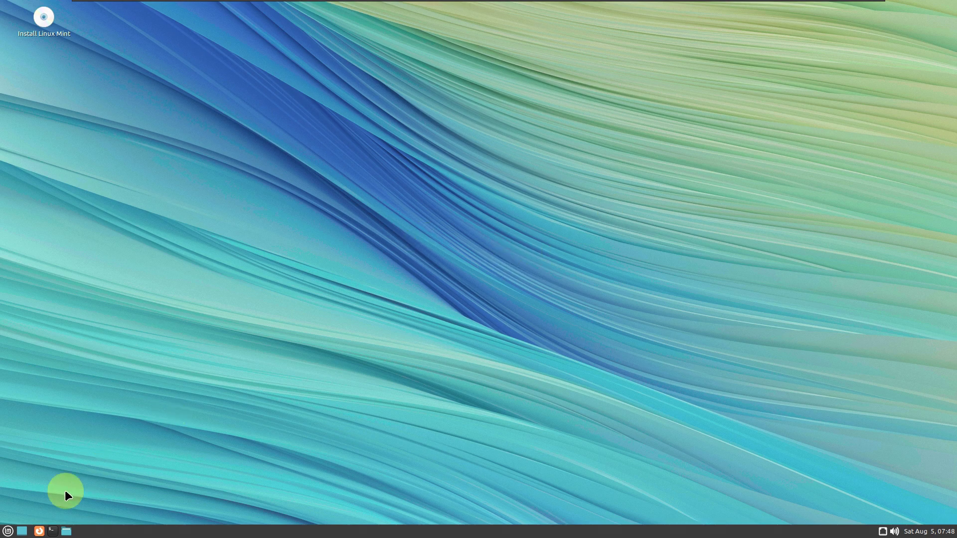
- Open the system shutdown dialog to end the live session
click(8, 532)
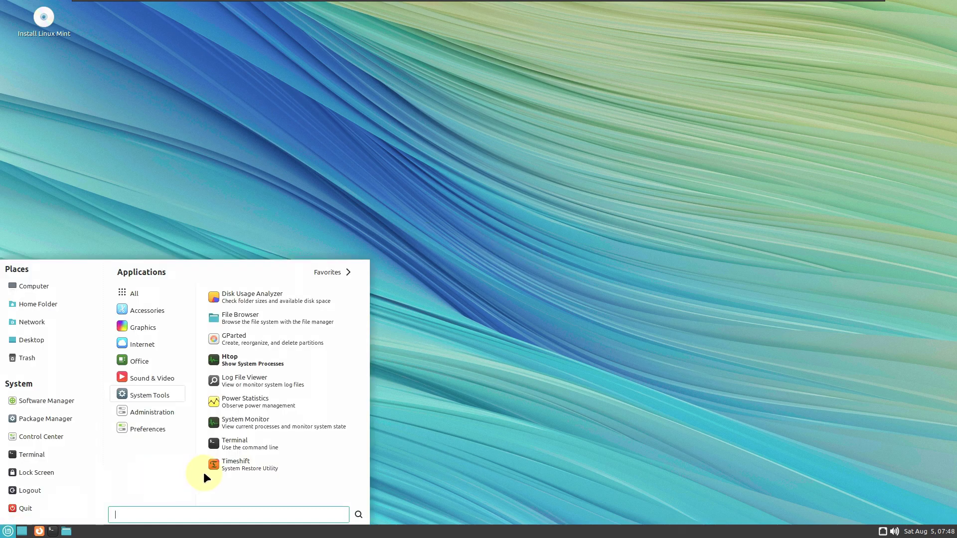
click(34, 503)
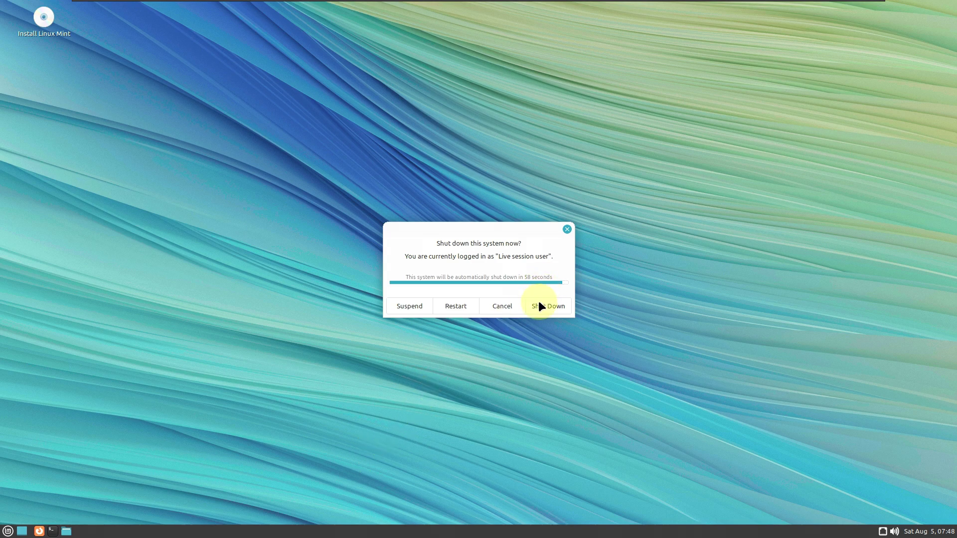